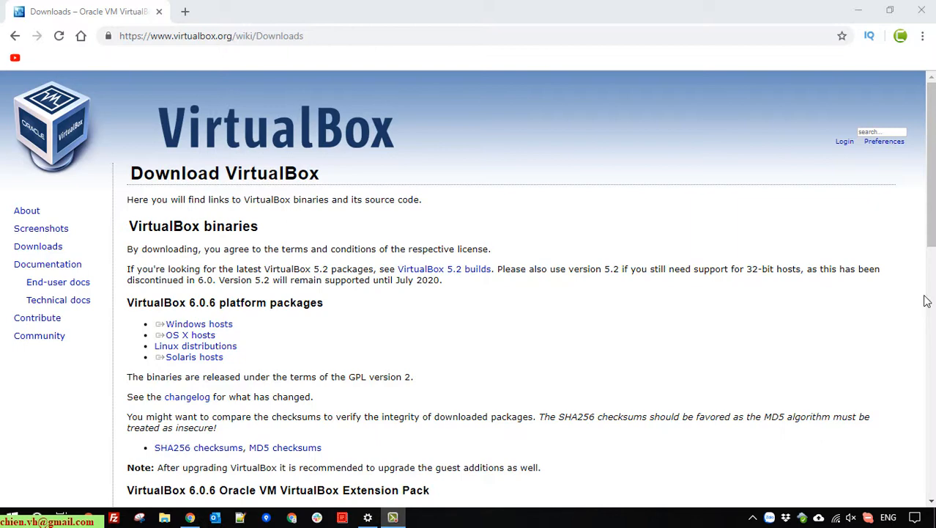
- Download the VirtualBox 6.0.6 installer for Windows hosts, run it, and close the browser's downloads page
{"action": "scroll", "coordinate": [916, 296], "scroll_direction": "down", "scroll_amount": 1}
{"action": "left_click", "coordinate": [196, 255]}
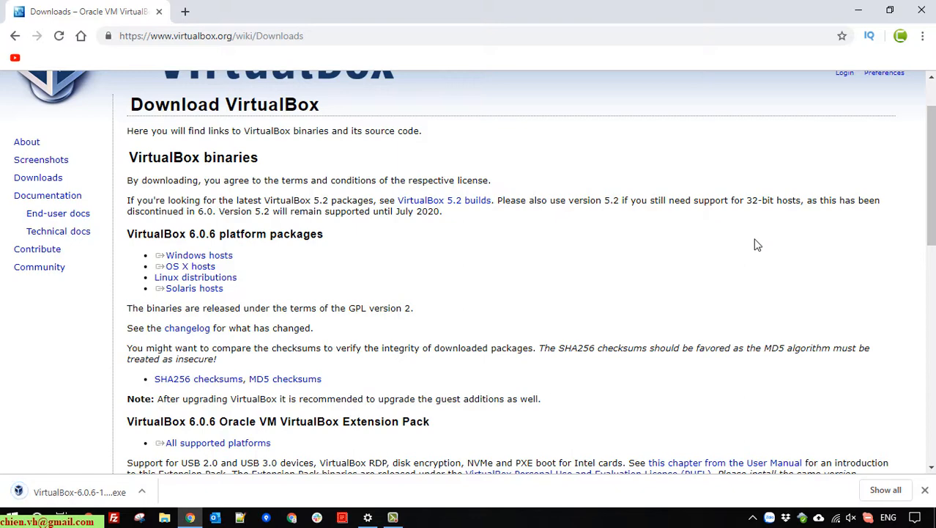
{"action": "left_click", "coordinate": [885, 490]}
{"action": "left_click", "coordinate": [341, 173]}
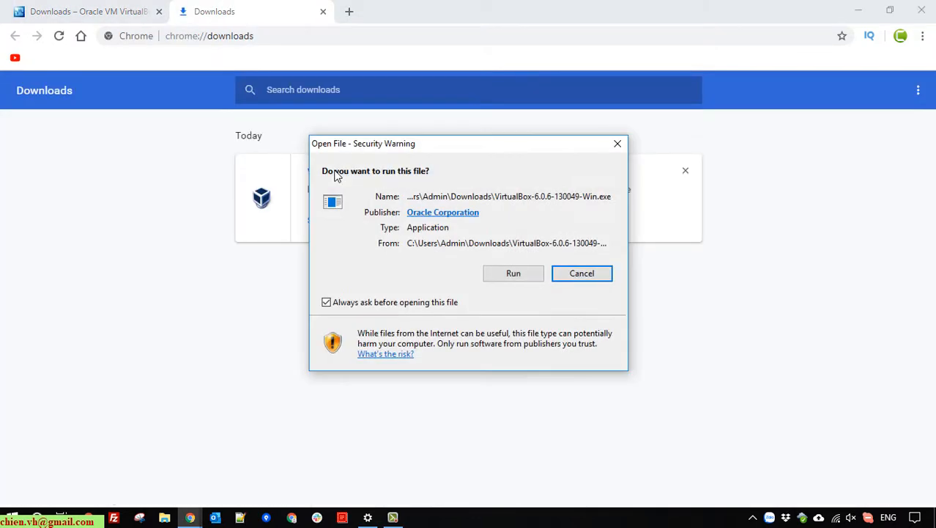
{"action": "left_click", "coordinate": [513, 272]}
{"action": "left_click", "coordinate": [323, 11]}
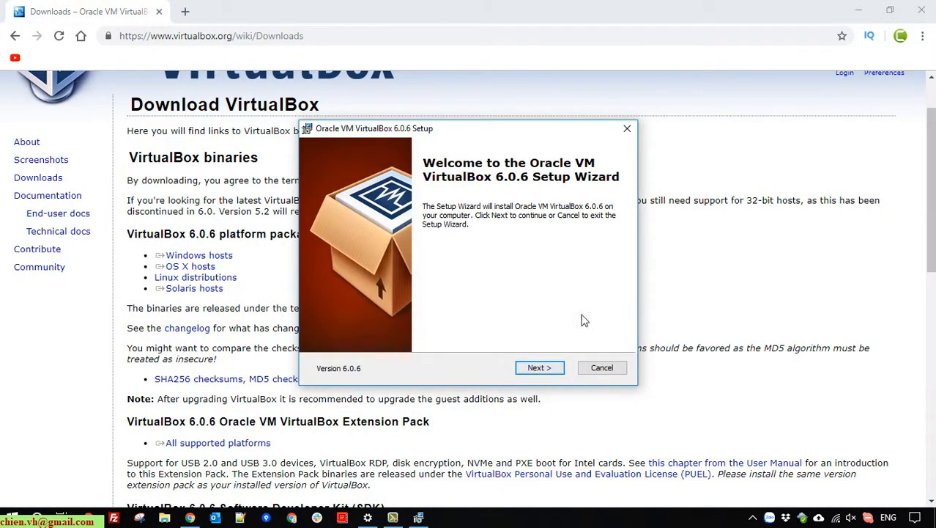
- Accept the default features, install location and shortcut options in the VirtualBox setup, and agree to the network interface reset
{"action": "left_click", "coordinate": [545, 371]}
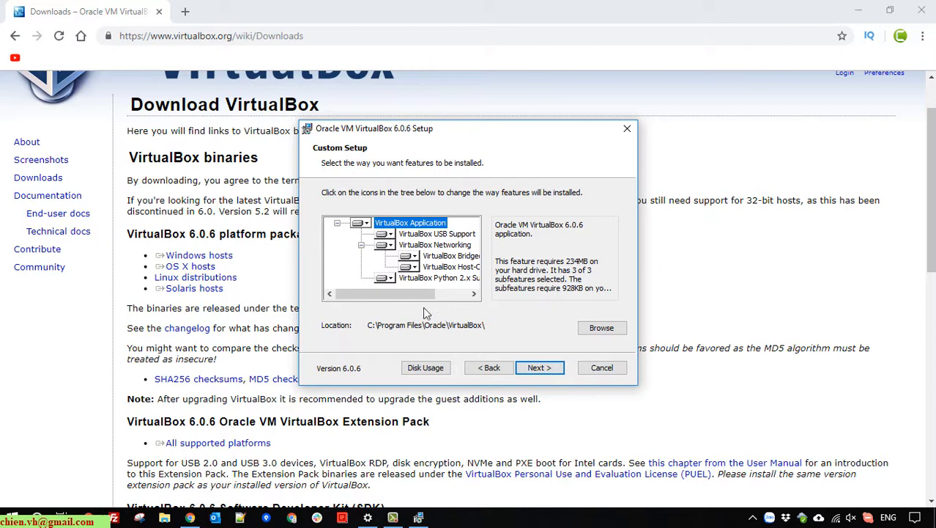
{"action": "left_click_drag", "start_coordinate": [419, 293], "coordinate": [367, 292]}
{"action": "left_click", "coordinate": [539, 369]}
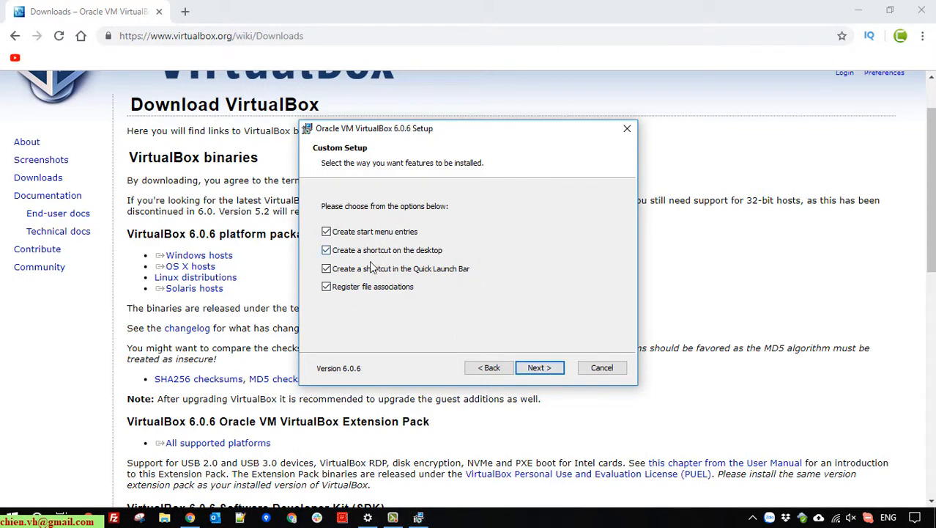
{"action": "left_click", "coordinate": [539, 367]}
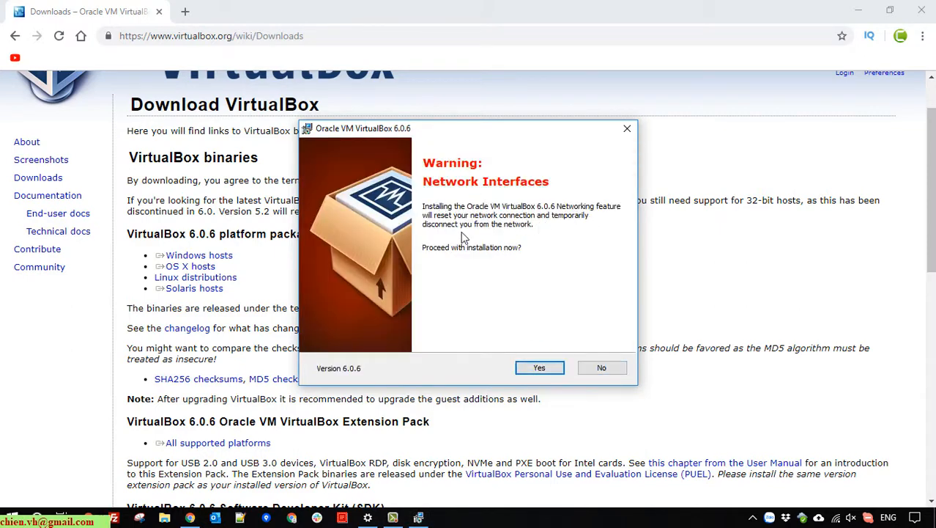
{"action": "left_click", "coordinate": [539, 369]}
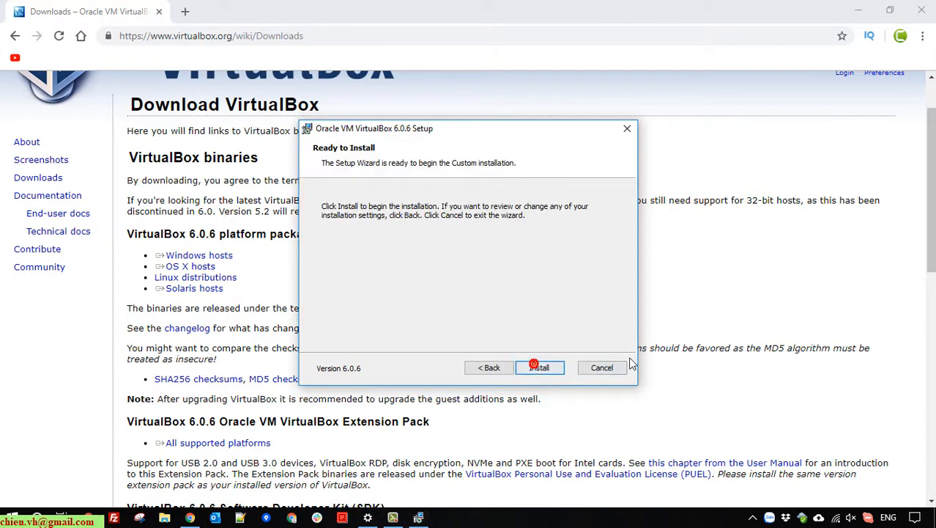
{"action": "left_click", "coordinate": [539, 367]}
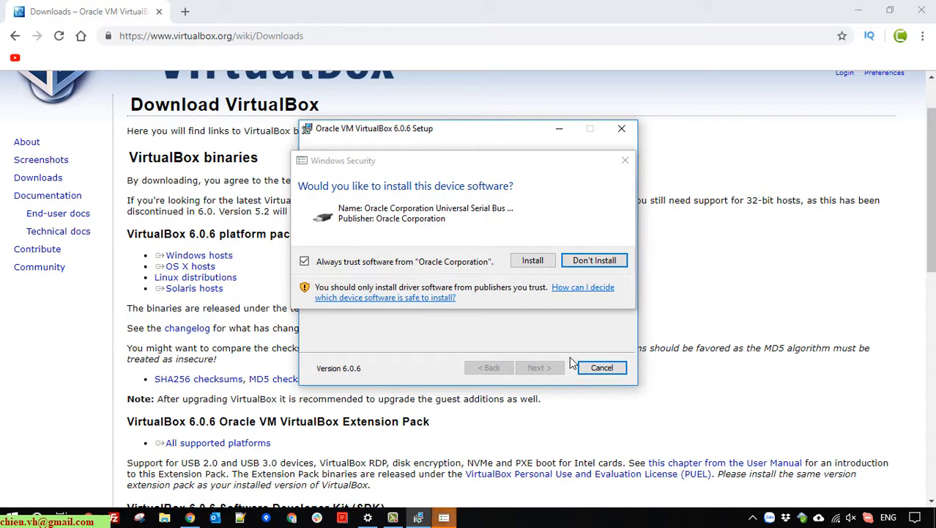
{"action": "left_click", "coordinate": [532, 261]}
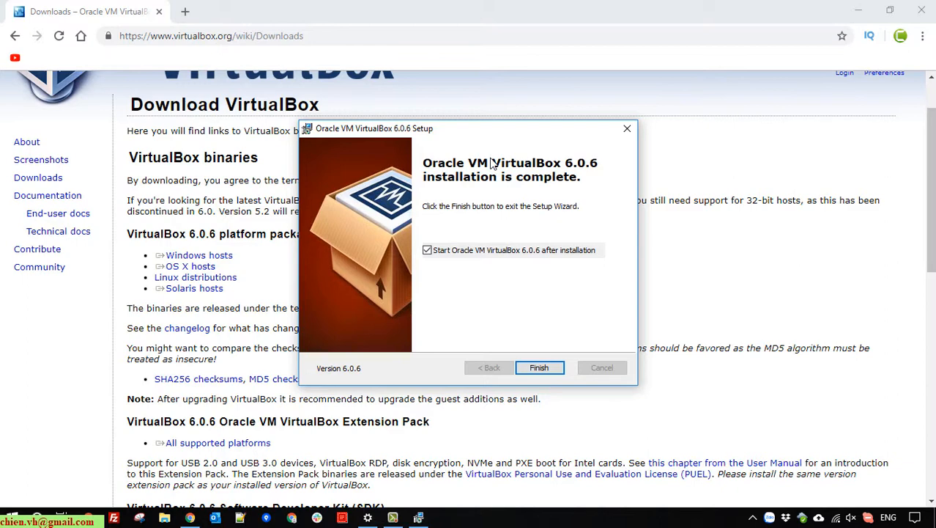
{"action": "left_click", "coordinate": [547, 370]}
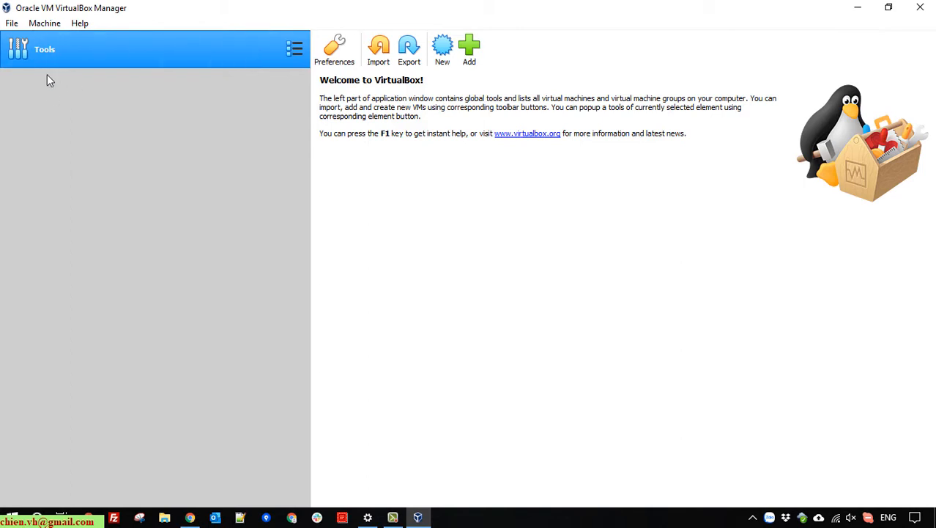
{"action": "left_click_drag", "start_coordinate": [318, 147], "coordinate": [239, 144]}
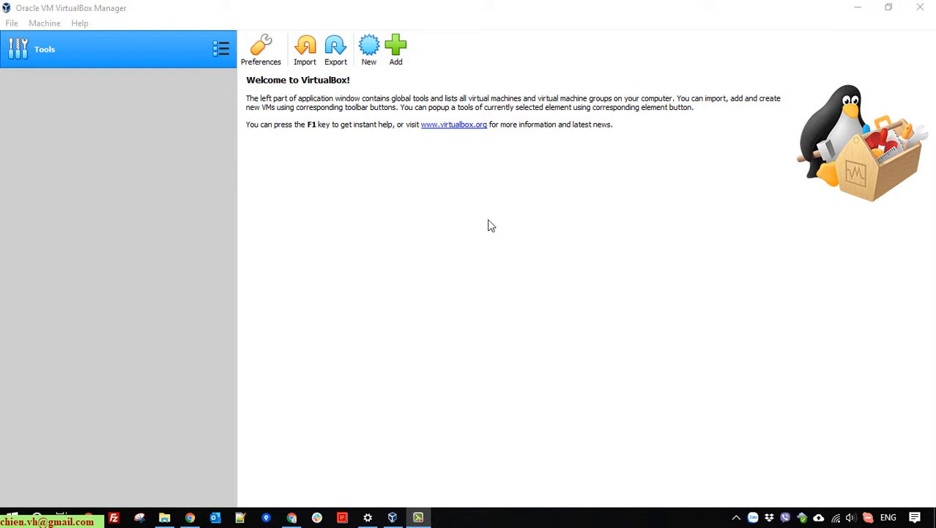
- Check the Windows 7 image en_win_7_AIO_x86x64_Aug_2017.iso in the Windows folder of Data (E:), and return to VirtualBox
{"action": "mouse_move", "coordinate": [164, 517]}
{"action": "left_click", "coordinate": [215, 452]}
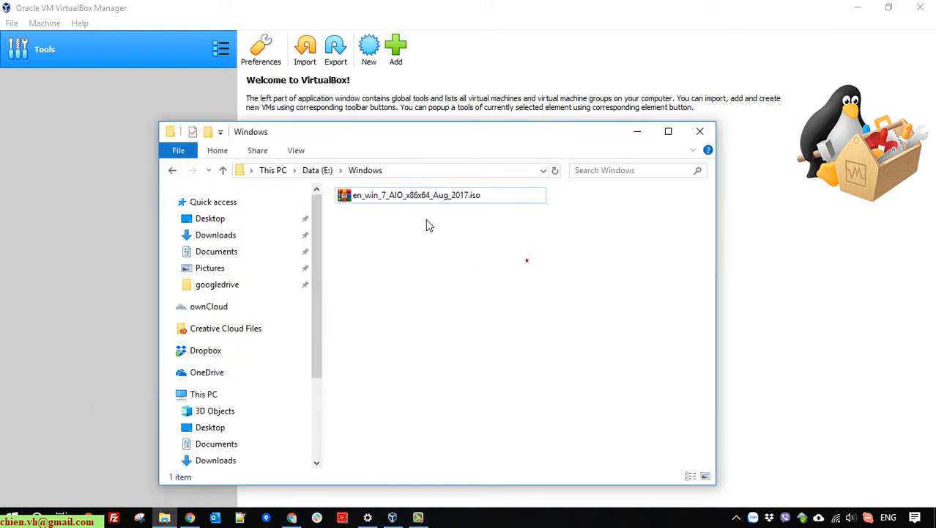
{"action": "left_click", "coordinate": [564, 292]}
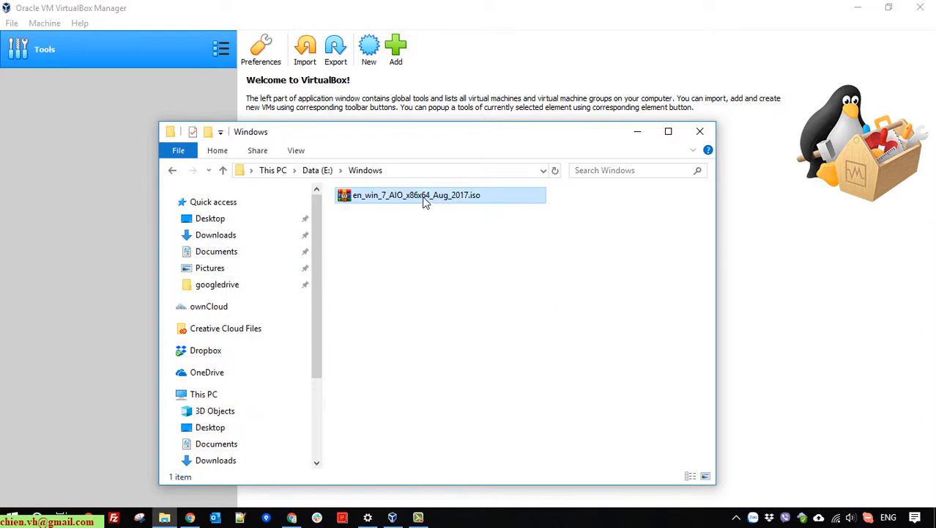
{"action": "left_click", "coordinate": [422, 195]}
{"action": "left_click", "coordinate": [414, 170]}
{"action": "left_click", "coordinate": [540, 282]}
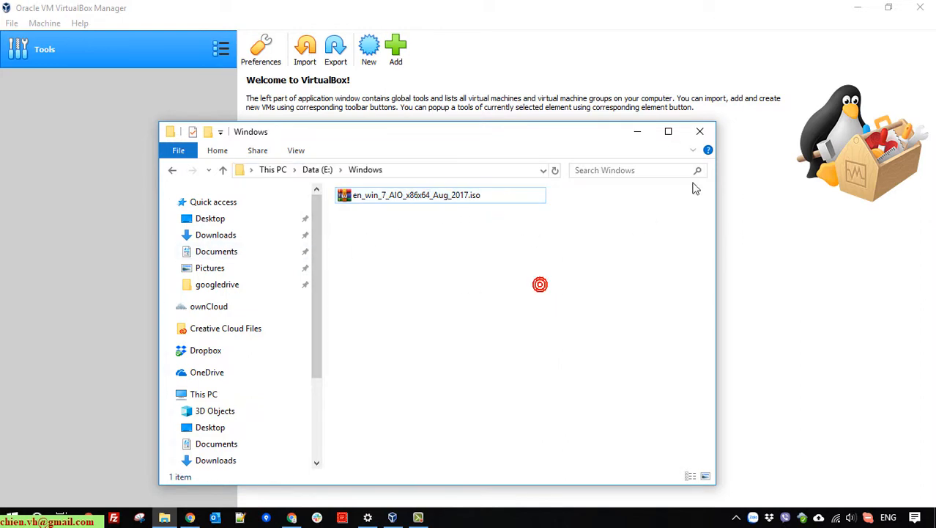
{"action": "left_click", "coordinate": [639, 136]}
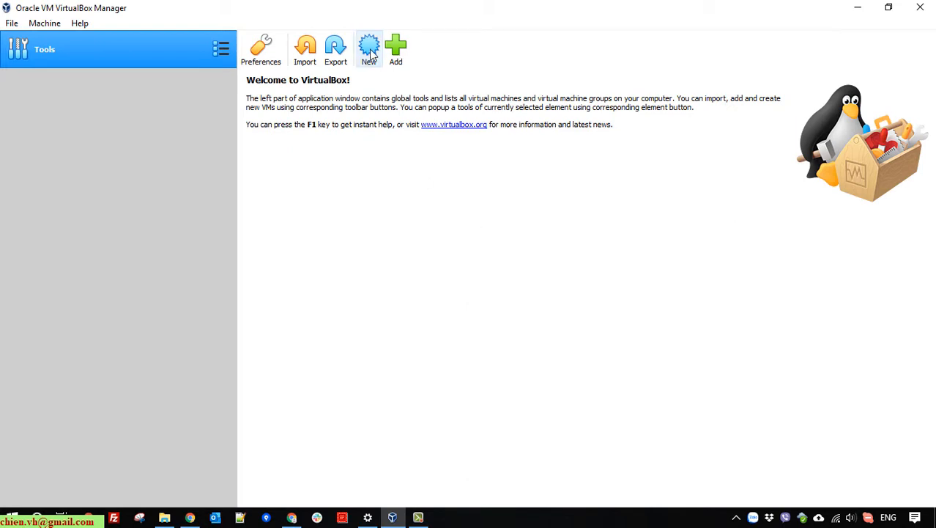
- Start a new virtual machine and name it with the owner's first name followed directly by Windows7
{"action": "left_click", "coordinate": [368, 49]}
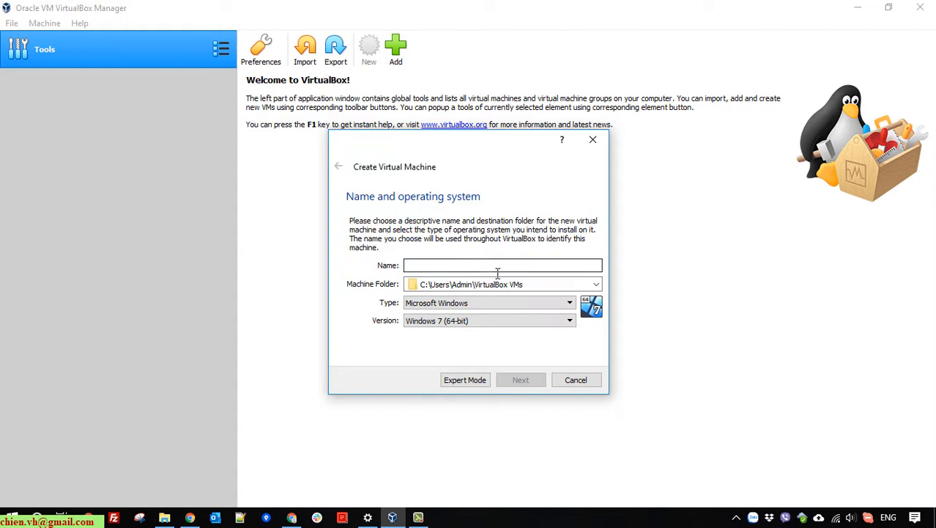
{"action": "type", "text": "ChienWindows7"}
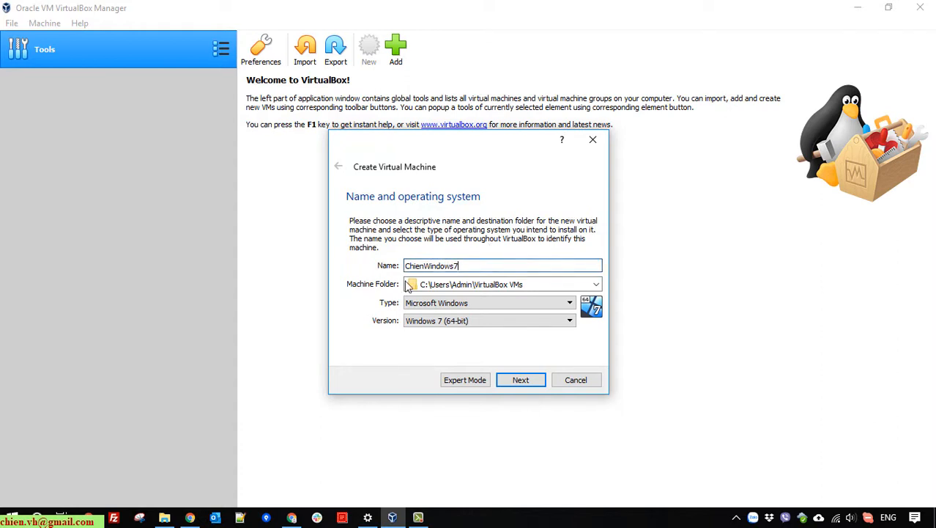
- Create a folder named MyVMWare on Windows (C:) and set it as the machine folder
{"action": "left_click", "coordinate": [596, 285]}
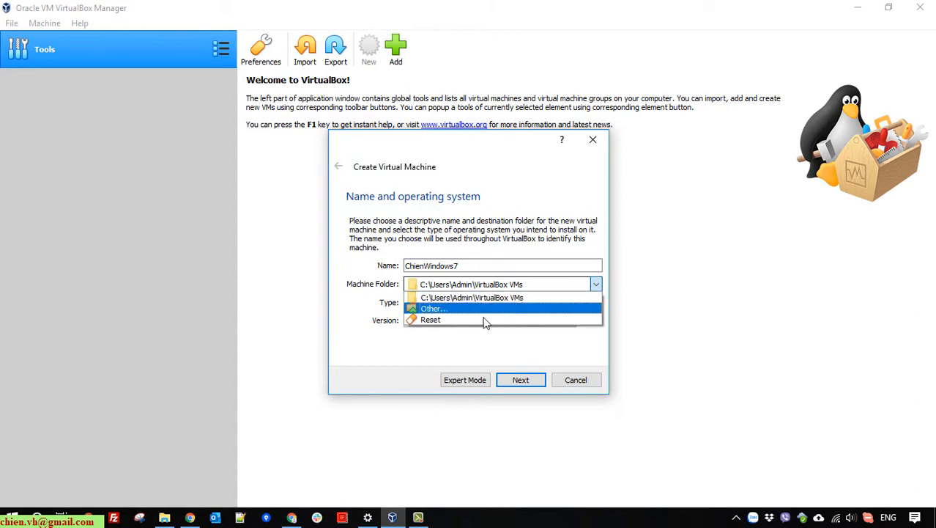
{"action": "left_click", "coordinate": [442, 309]}
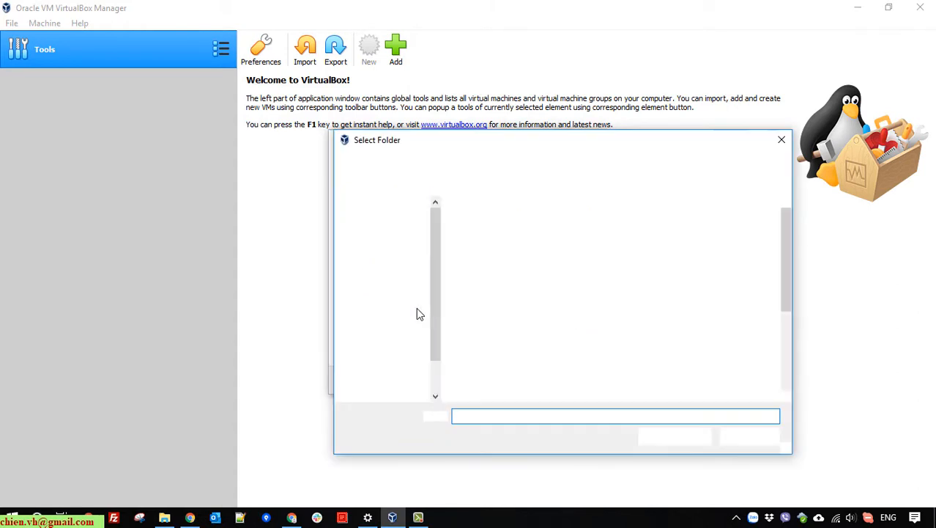
{"action": "scroll", "coordinate": [416, 361], "scroll_direction": "down", "scroll_amount": 1}
{"action": "scroll", "coordinate": [413, 366], "scroll_direction": "down", "scroll_amount": 4}
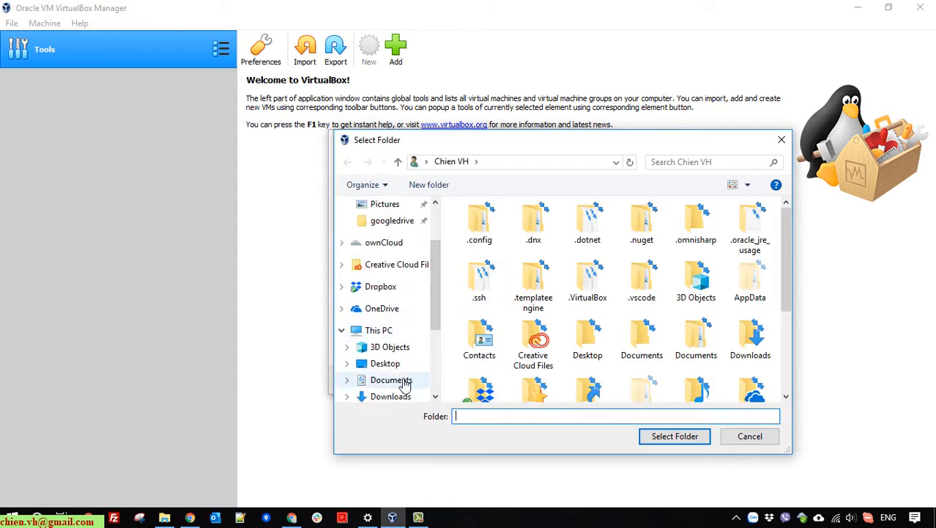
{"action": "left_click", "coordinate": [411, 362]}
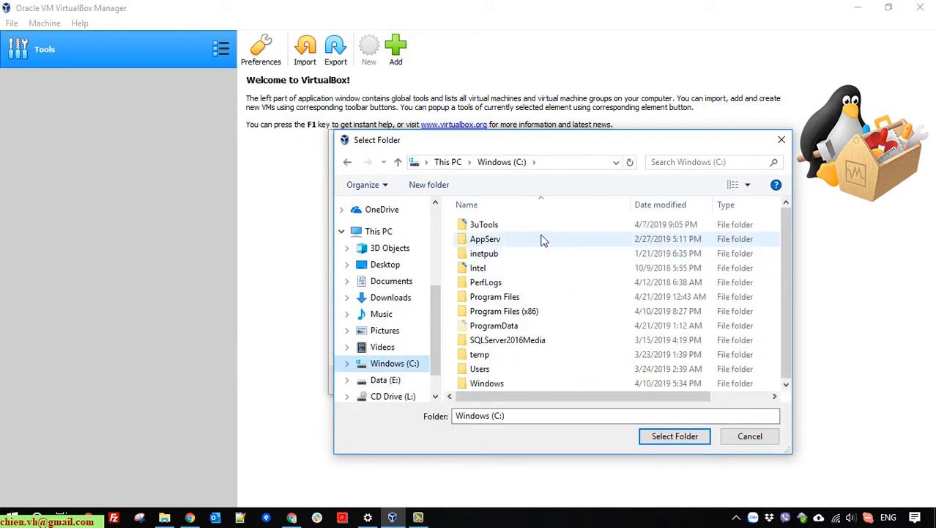
{"action": "left_click", "coordinate": [431, 185]}
{"action": "type", "text": "My"}
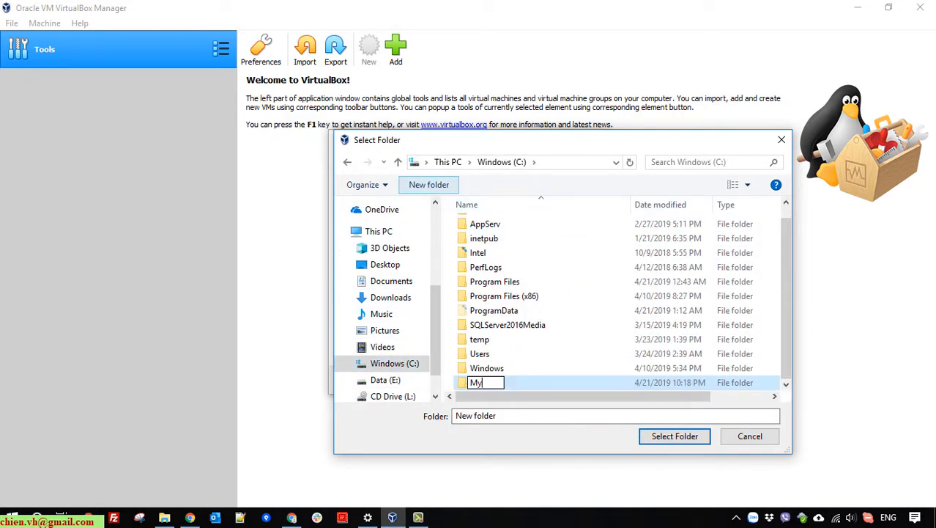
{"action": "type", "text": "VMWare"}
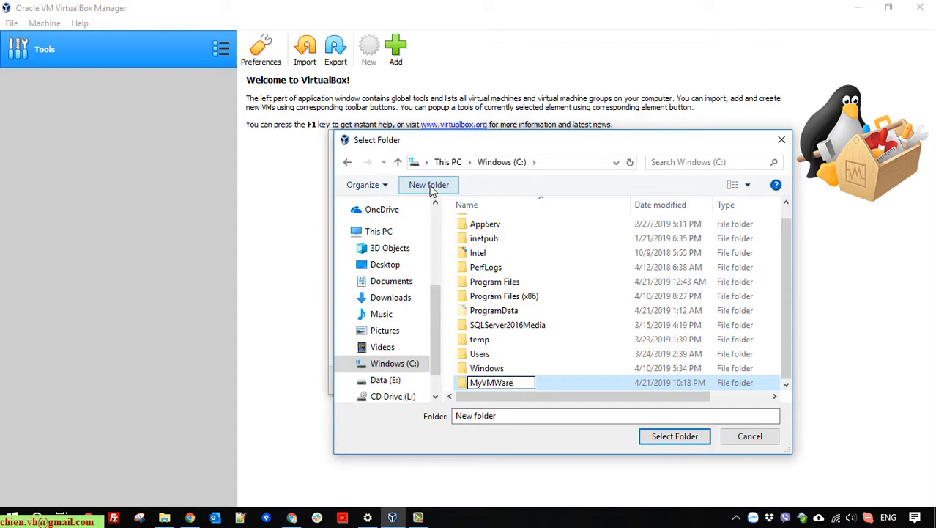
{"action": "key", "text": "Return"}
{"action": "key", "text": "Return"}
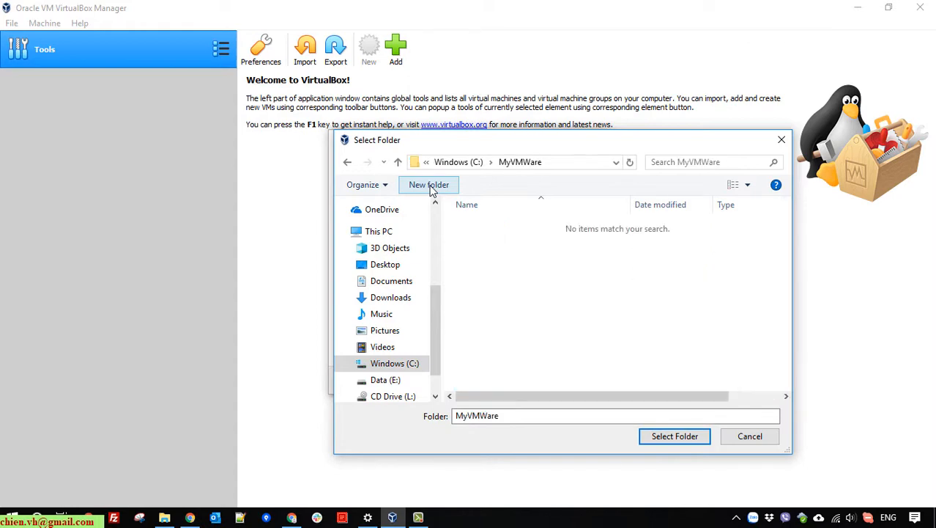
{"action": "left_click", "coordinate": [677, 440]}
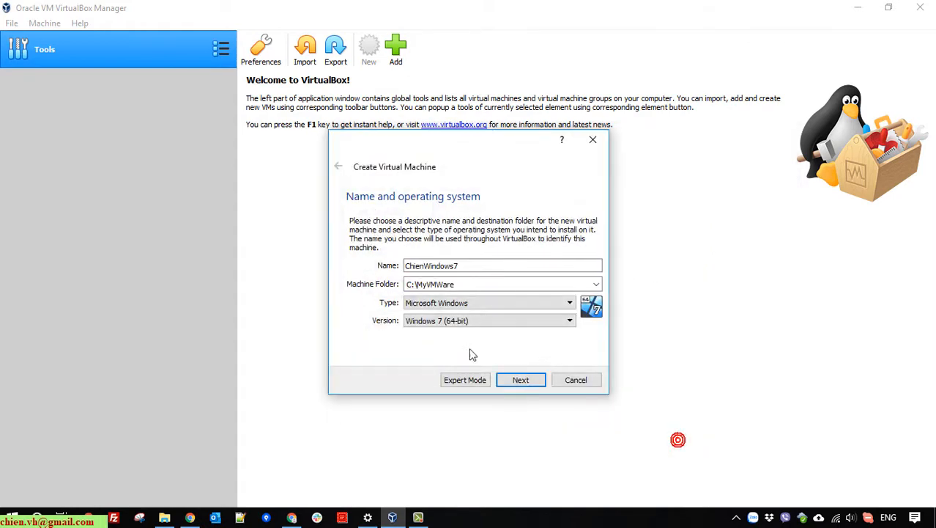
- Set the virtual machine's type to Microsoft Windows and its version to Windows 7 (64-bit), and proceed to the memory size
{"action": "left_click", "coordinate": [476, 303]}
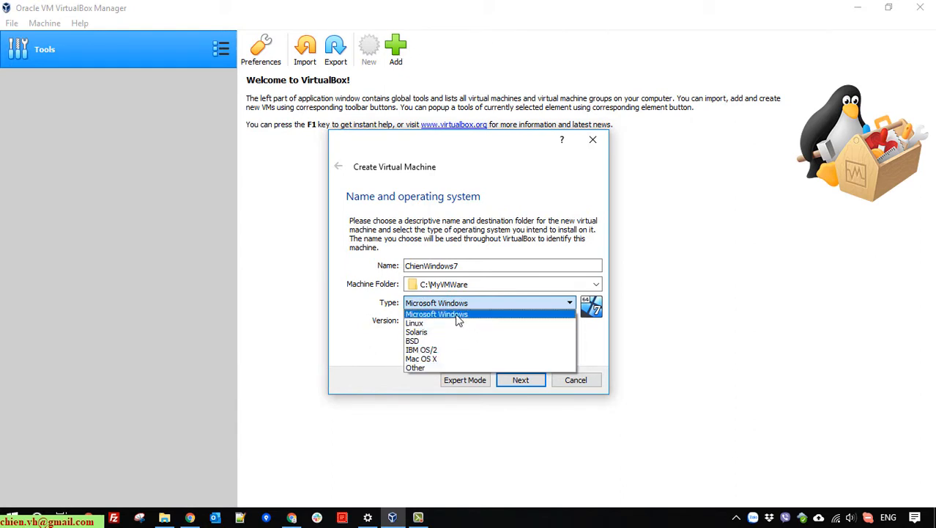
{"action": "left_click", "coordinate": [459, 315]}
{"action": "left_click", "coordinate": [462, 320]}
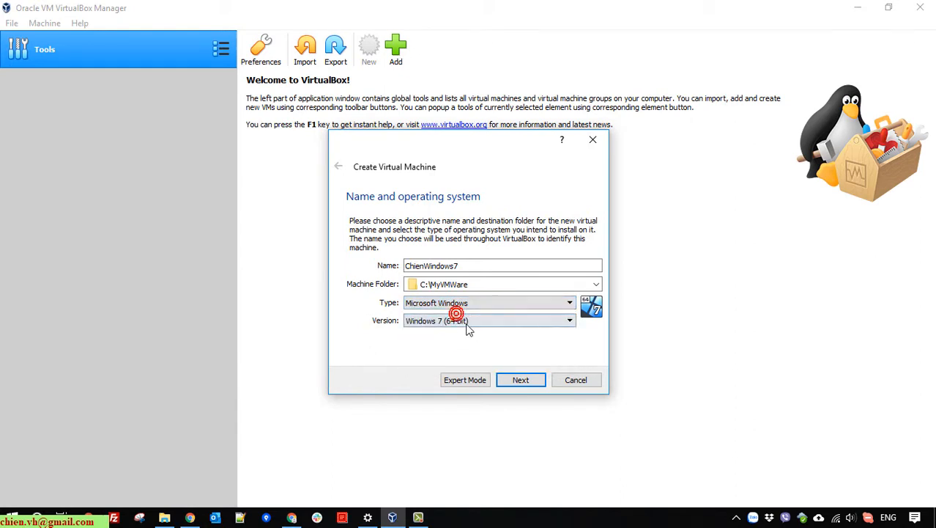
{"action": "scroll", "coordinate": [545, 342], "scroll_direction": "up", "scroll_amount": 3}
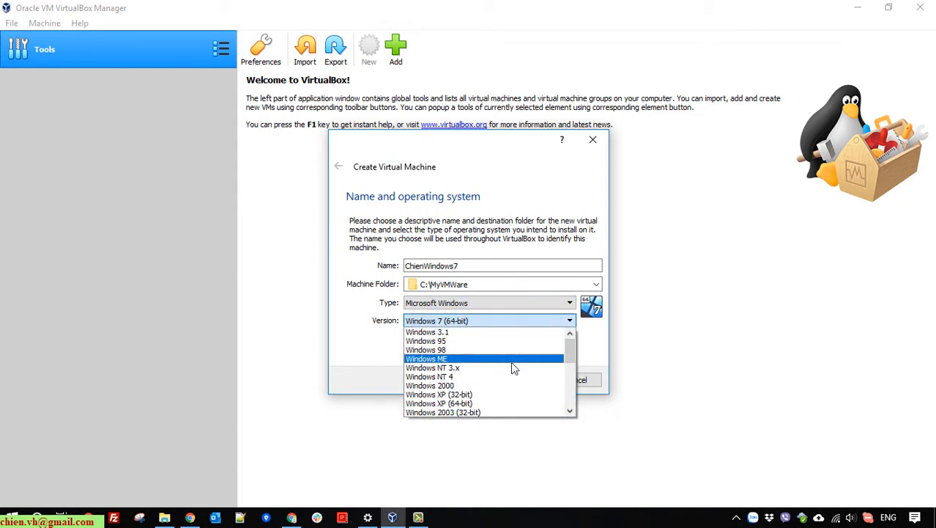
{"action": "left_click_drag", "start_coordinate": [568, 350], "coordinate": [573, 420]}
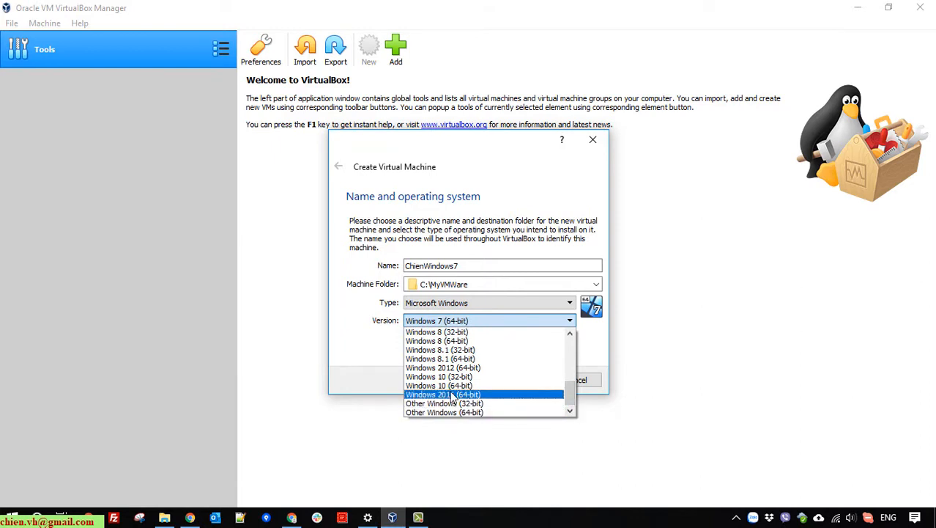
{"action": "left_click_drag", "start_coordinate": [569, 392], "coordinate": [577, 380]}
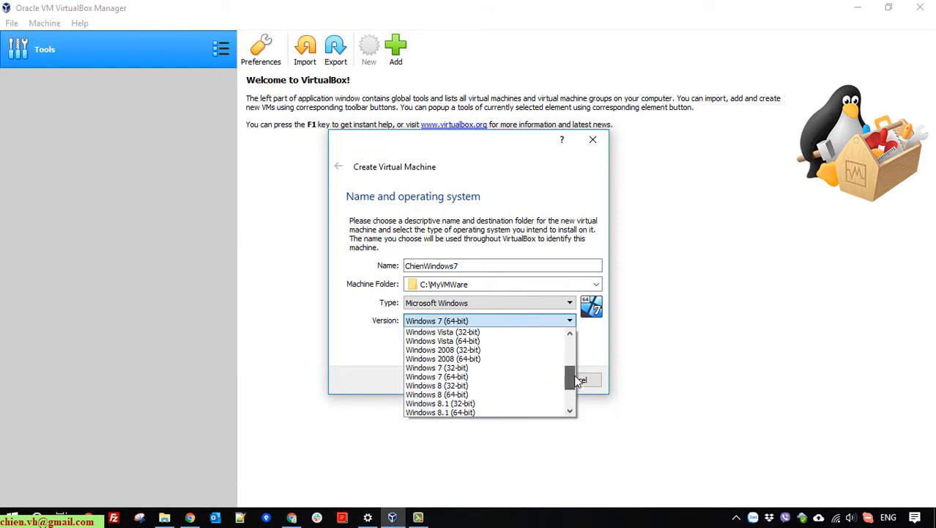
{"action": "left_click", "coordinate": [463, 377]}
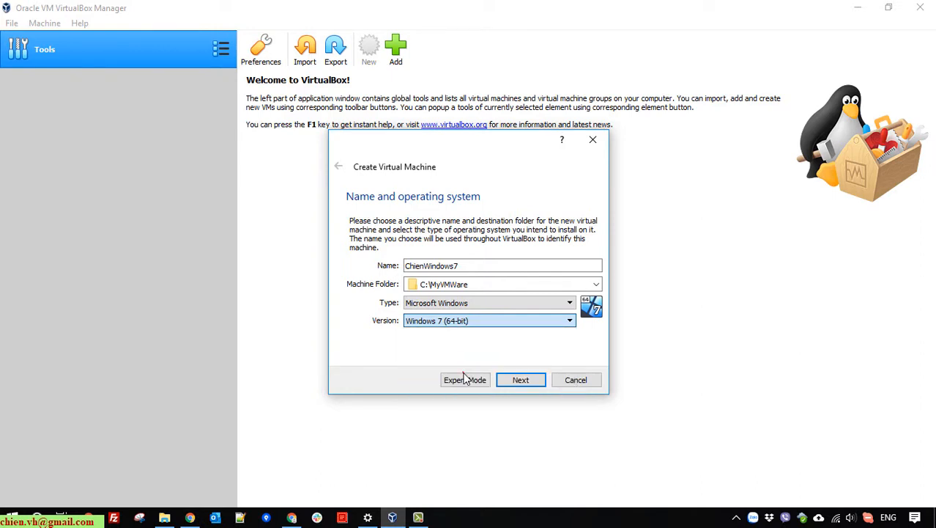
{"action": "left_click", "coordinate": [521, 380]}
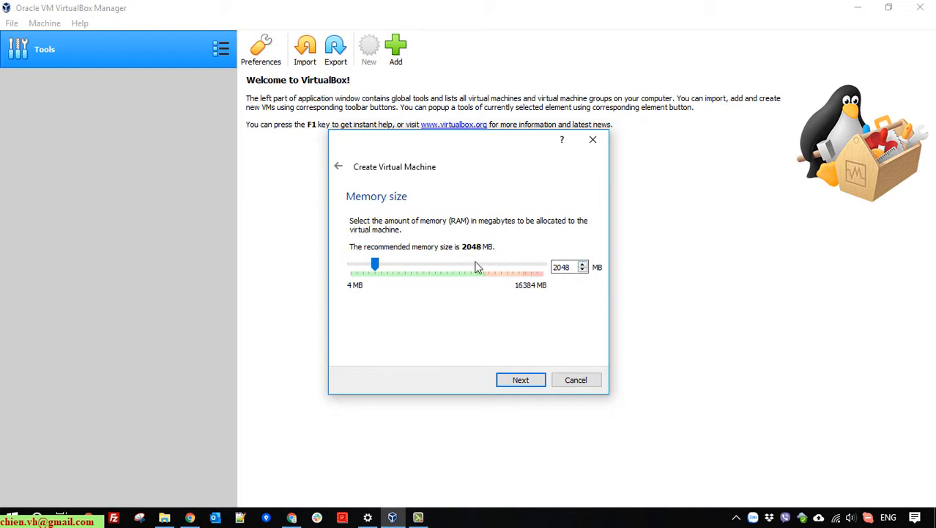
- Raise the virtual machine's memory above the recommended 2048 MB, keeping it within the green range, and proceed to the hard disk options
{"action": "left_click_drag", "start_coordinate": [376, 268], "coordinate": [431, 267]}
{"action": "left_click_drag", "start_coordinate": [429, 265], "coordinate": [433, 266]}
{"action": "left_click", "coordinate": [520, 379]}
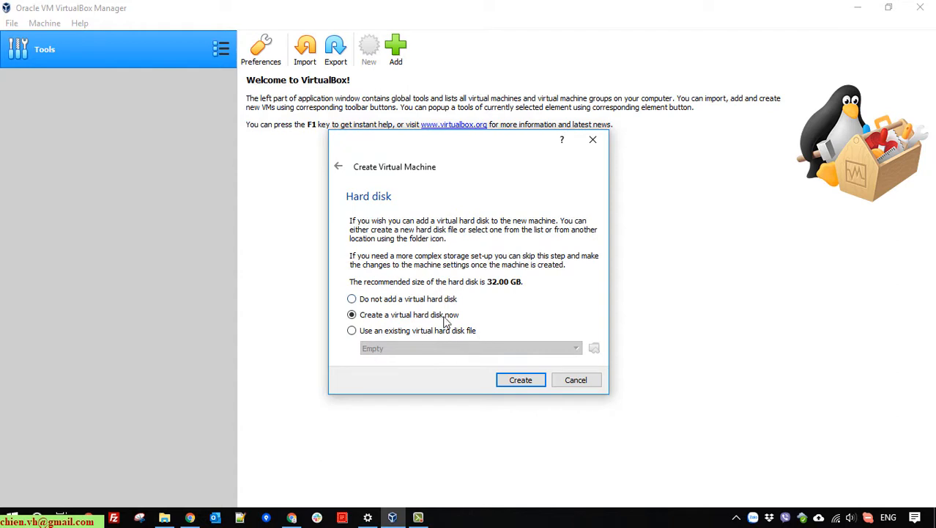
- Create a new dynamically allocated VDI virtual hard disk of 32.00 GB for the machine, keeping the suggested file name
{"action": "left_click", "coordinate": [529, 382]}
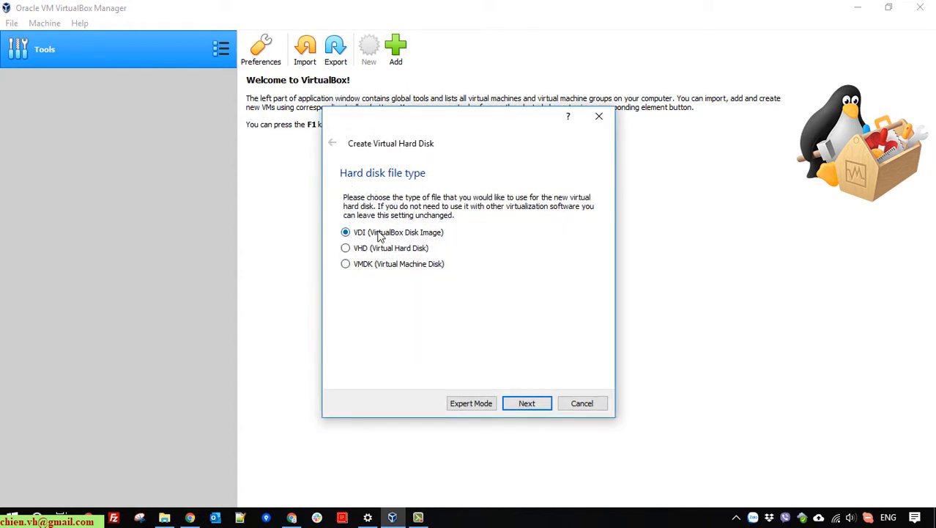
{"action": "left_click", "coordinate": [537, 403]}
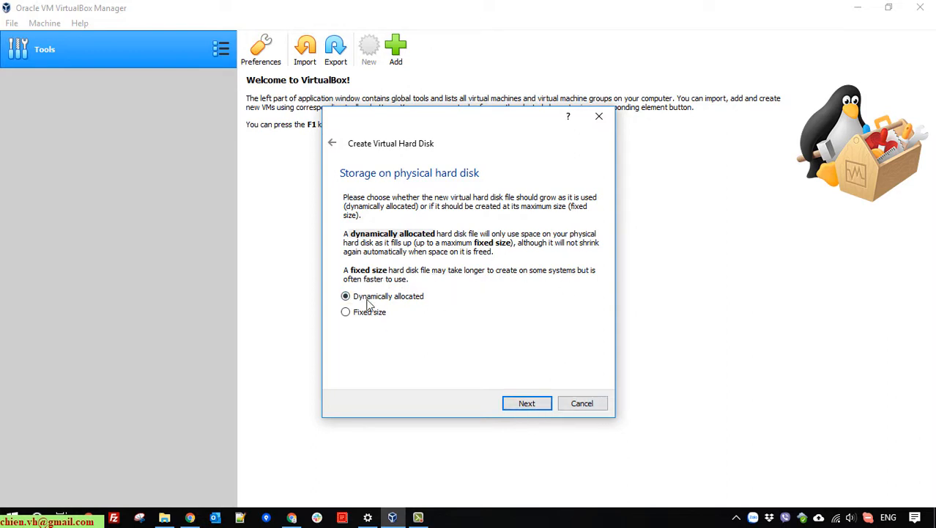
{"action": "left_click", "coordinate": [541, 405]}
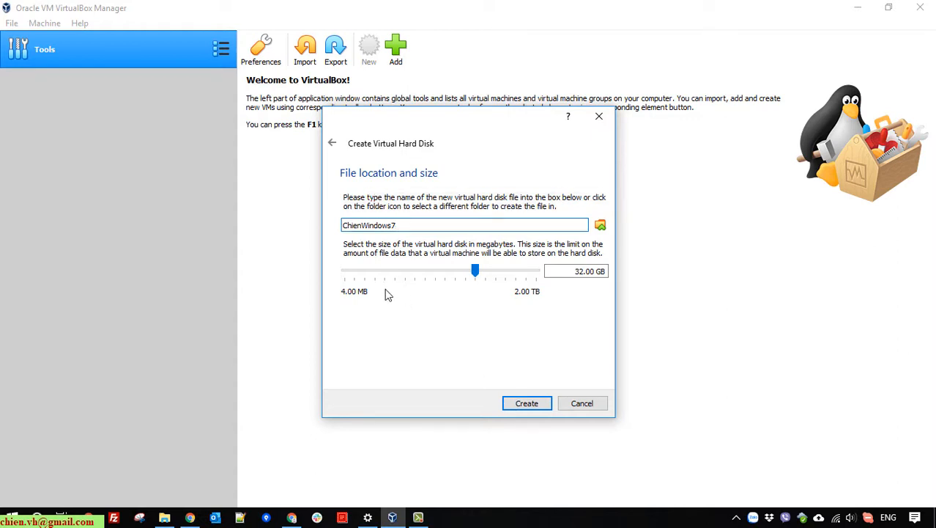
{"action": "left_click_drag", "start_coordinate": [563, 271], "coordinate": [635, 277]}
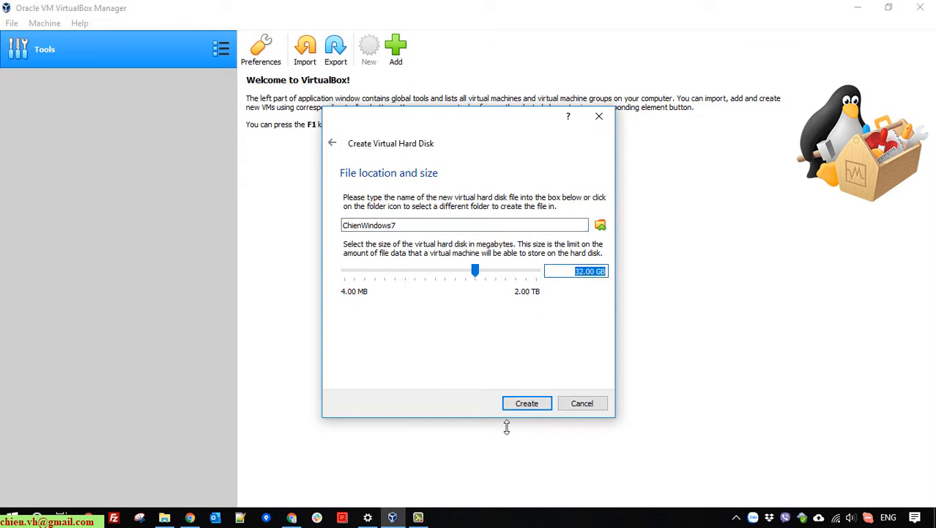
{"action": "left_click", "coordinate": [527, 405]}
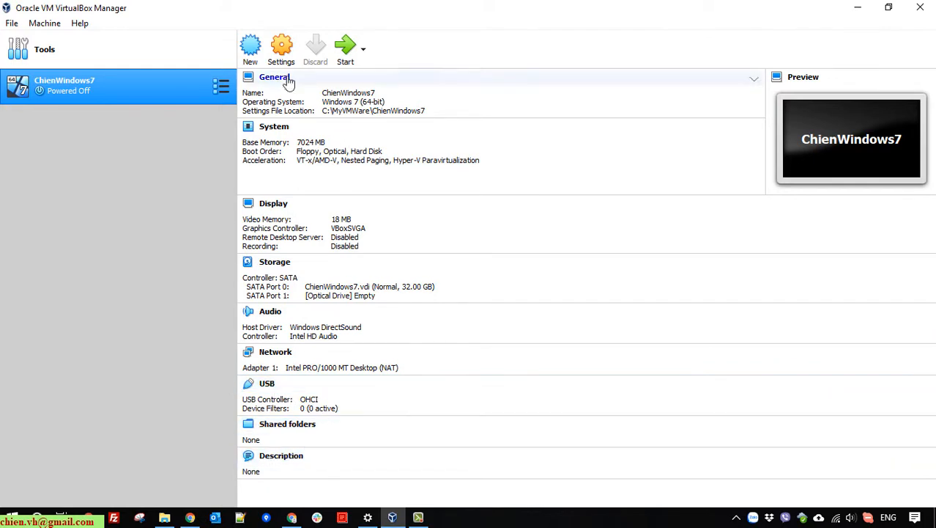
- Open the virtual machine's settings and examine the General options for operating system type, snapshots and sharing, description and disk encryption
{"action": "left_click", "coordinate": [280, 54]}
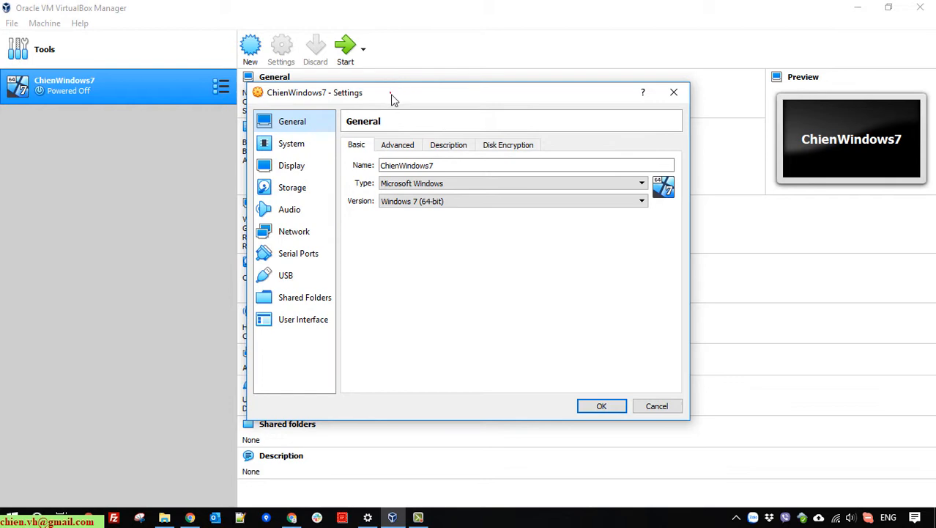
{"action": "left_click_drag", "start_coordinate": [393, 99], "coordinate": [602, 71]}
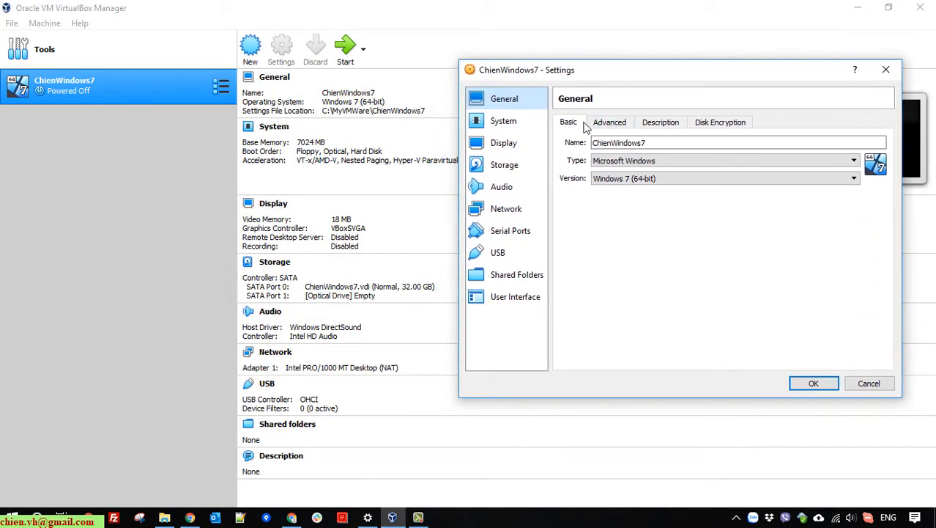
{"action": "left_click", "coordinate": [632, 160]}
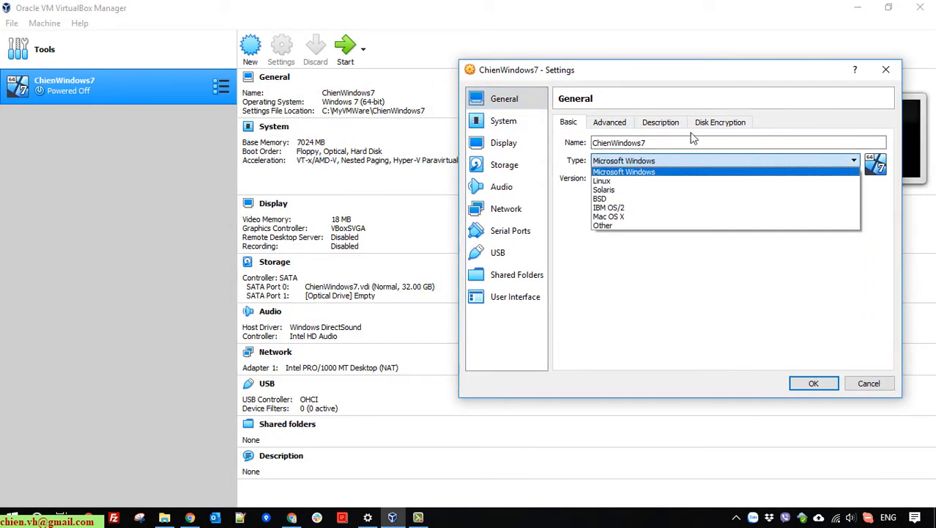
{"action": "left_click", "coordinate": [725, 81]}
{"action": "left_click", "coordinate": [596, 123]}
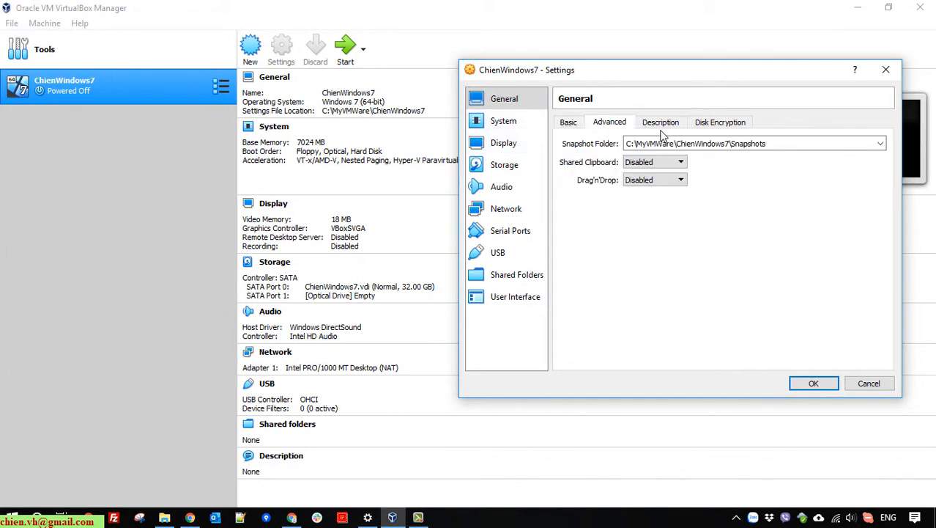
{"action": "left_click", "coordinate": [661, 124]}
{"action": "left_click", "coordinate": [720, 123]}
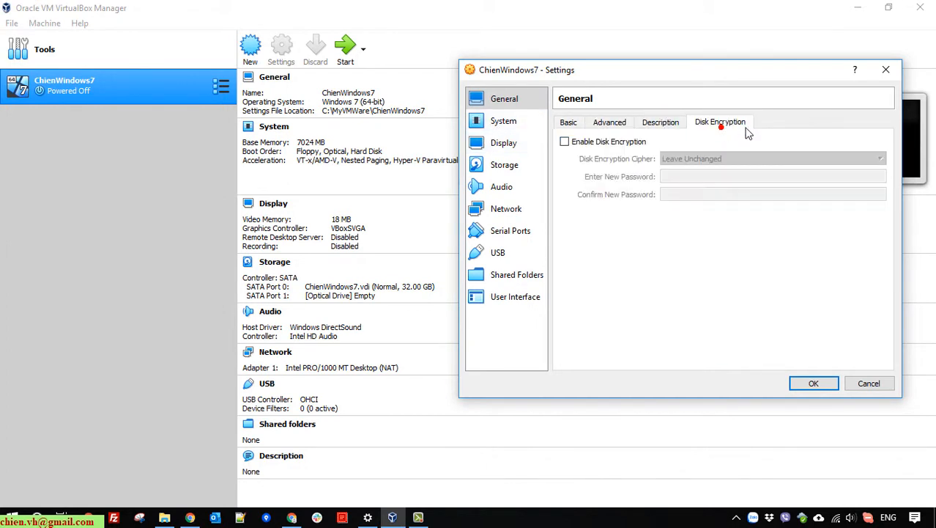
{"action": "left_click", "coordinate": [571, 121]}
- Set the virtual machine's processor count to 2 in the System settings
{"action": "left_click", "coordinate": [511, 121]}
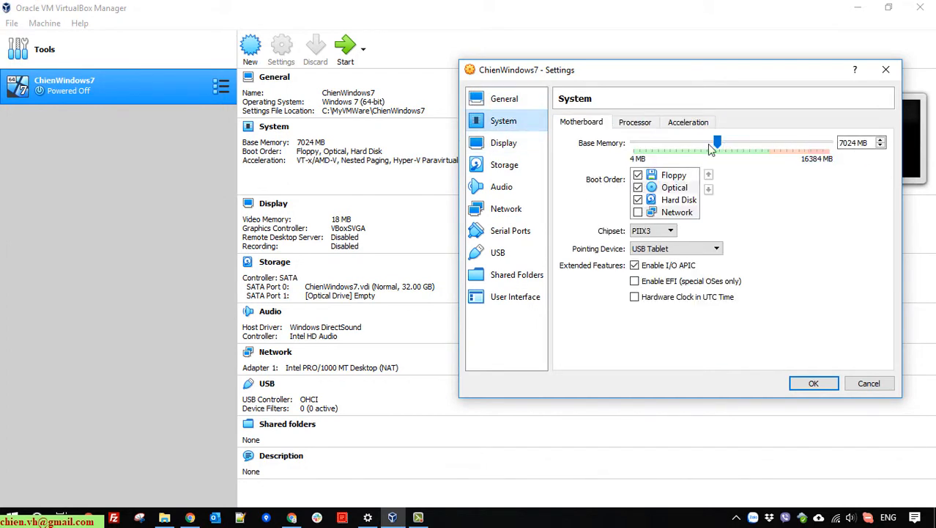
{"action": "left_click", "coordinate": [635, 125]}
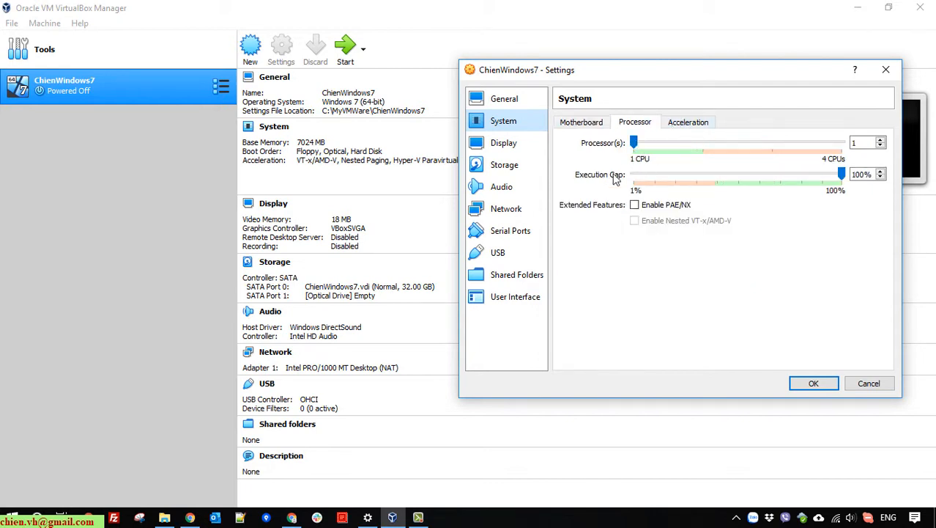
{"action": "left_click_drag", "start_coordinate": [635, 142], "coordinate": [698, 155]}
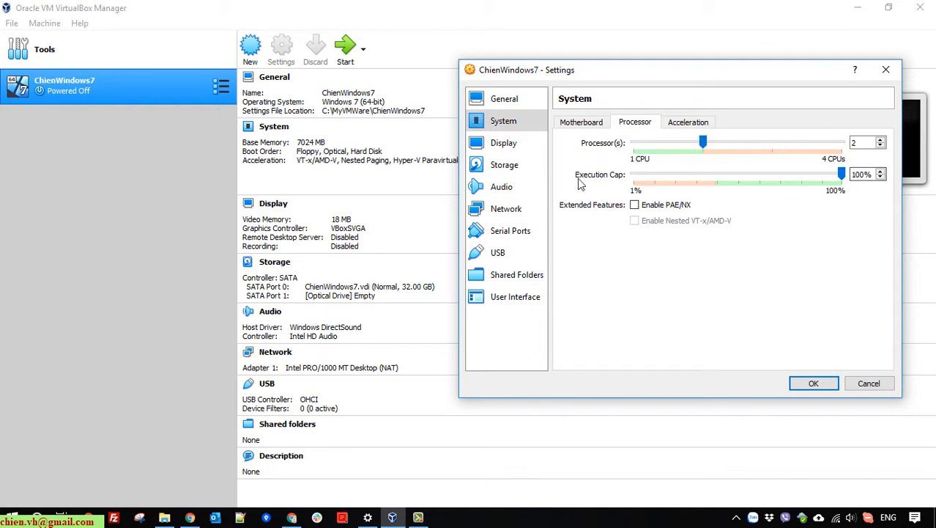
- Review the remaining settings categories from Display through User Interface without changing them, and save the virtual machine's settings
{"action": "left_click", "coordinate": [505, 145]}
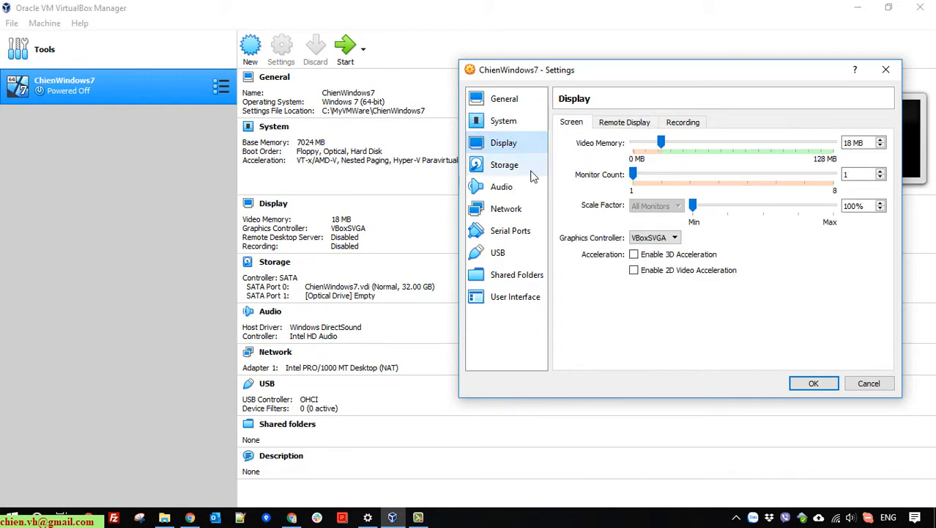
{"action": "left_click", "coordinate": [510, 168]}
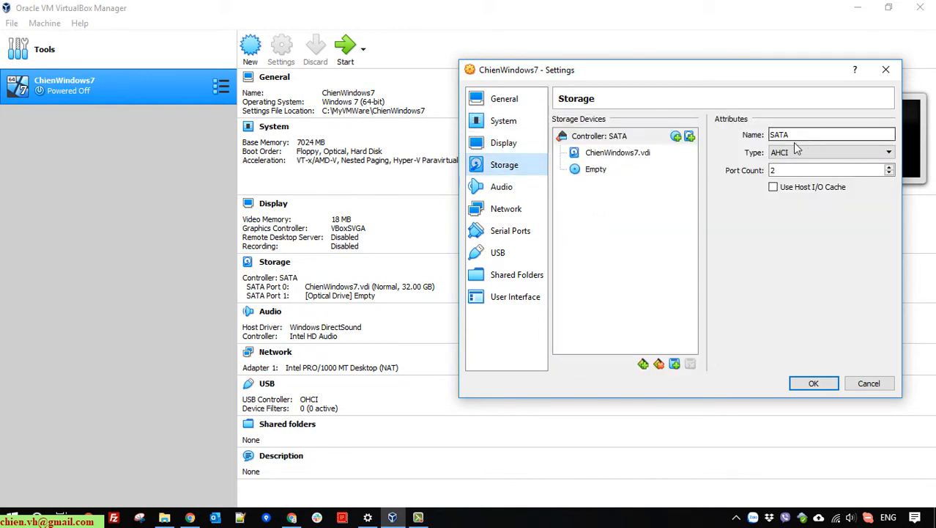
{"action": "left_click", "coordinate": [831, 153]}
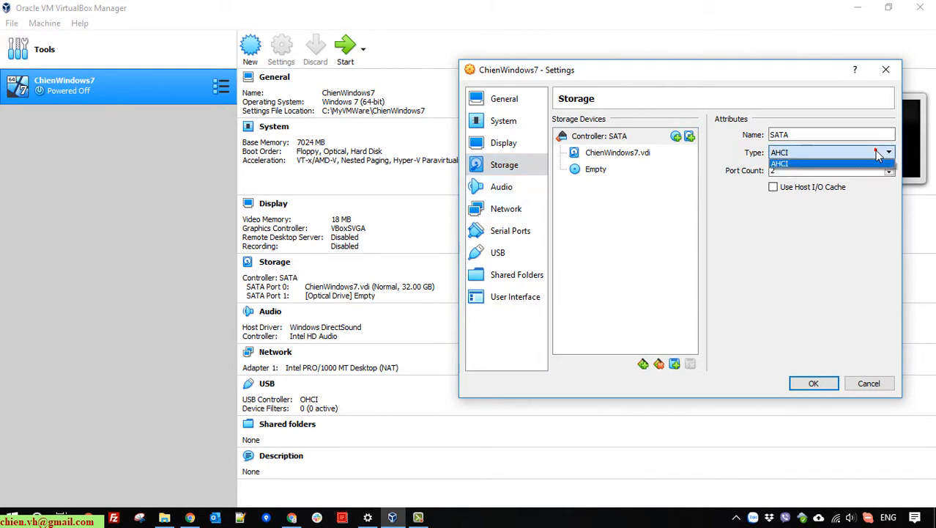
{"action": "left_click", "coordinate": [828, 160]}
{"action": "left_click", "coordinate": [478, 189]}
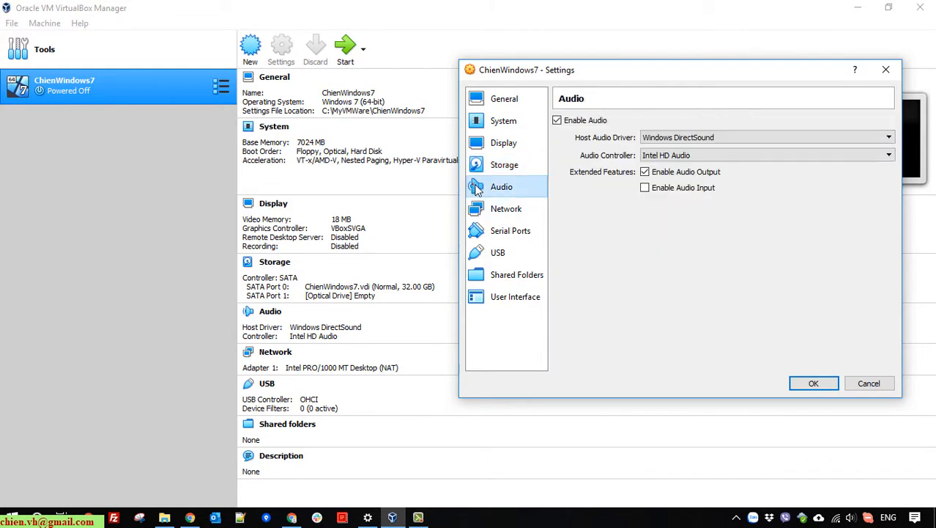
{"action": "left_click", "coordinate": [510, 210]}
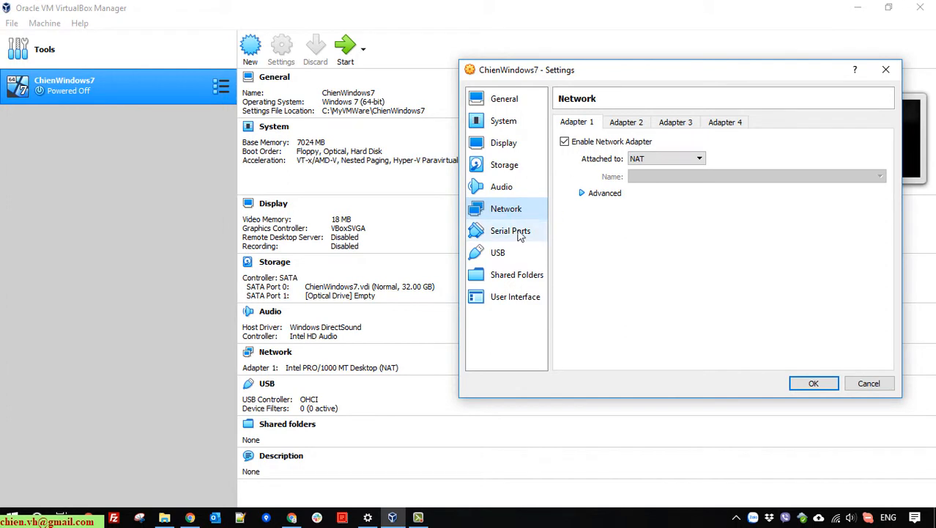
{"action": "left_click", "coordinate": [504, 233]}
{"action": "left_click", "coordinate": [501, 249]}
{"action": "left_click", "coordinate": [511, 282]}
{"action": "left_click", "coordinate": [515, 299]}
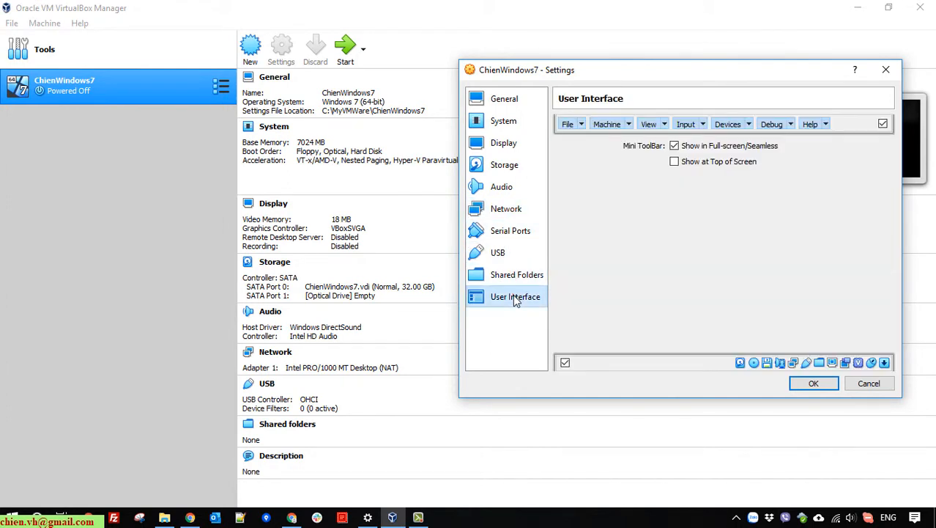
{"action": "left_click", "coordinate": [814, 384]}
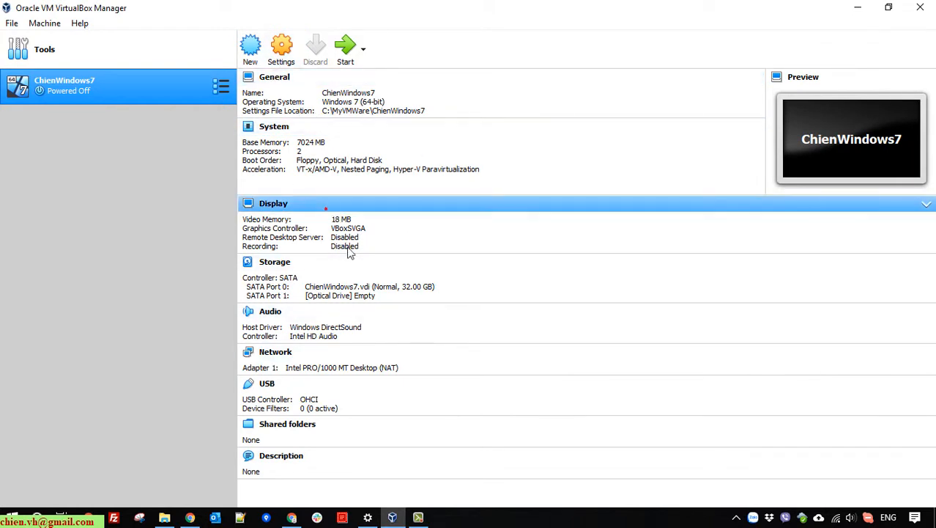
{"action": "double_click", "coordinate": [293, 203]}
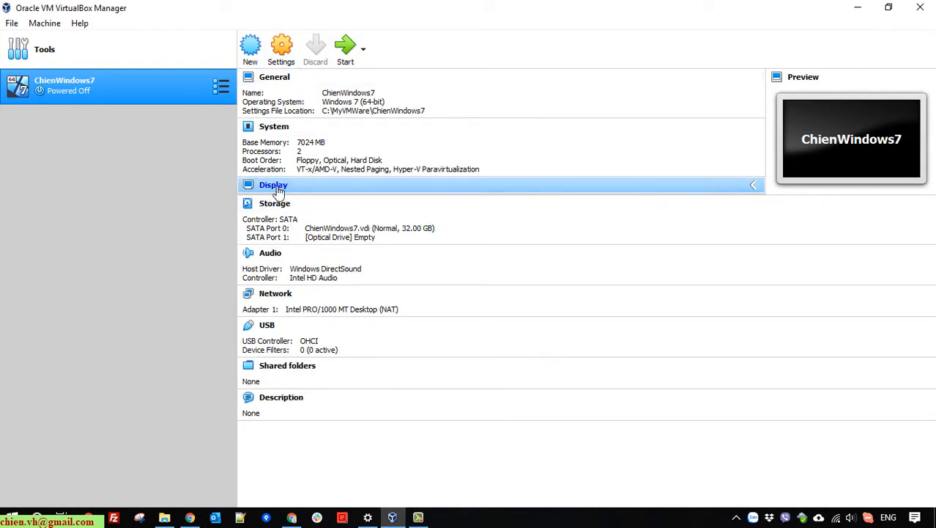
{"action": "left_click", "coordinate": [272, 185]}
{"action": "left_click", "coordinate": [282, 187]}
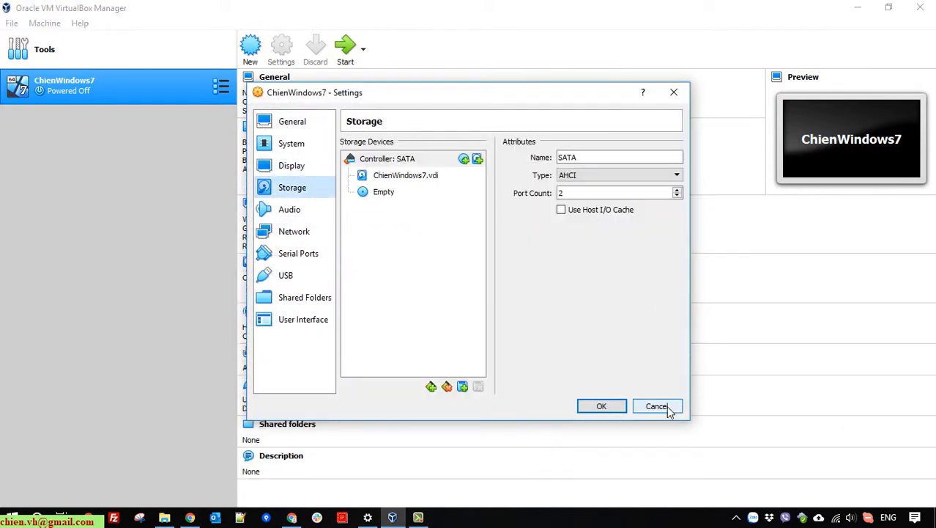
{"action": "left_click", "coordinate": [663, 405]}
{"action": "left_click", "coordinate": [284, 262]}
{"action": "left_click", "coordinate": [299, 253]}
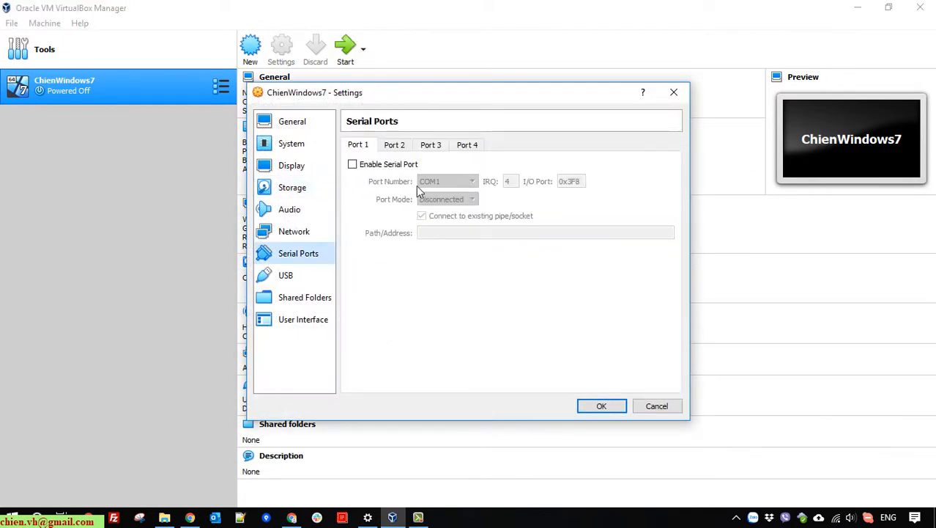
{"action": "left_click", "coordinate": [663, 405]}
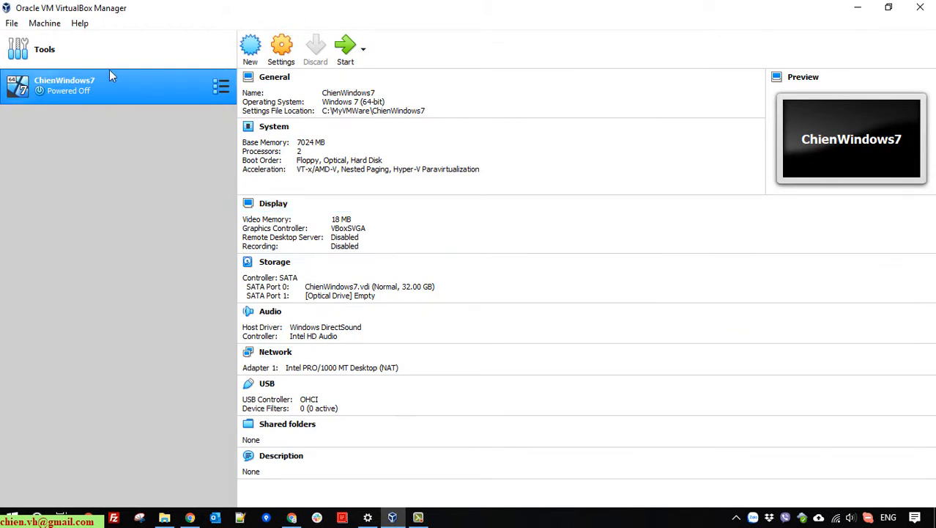
- Power on the Windows 7 virtual machine using the Normal Start mode
{"action": "left_click", "coordinate": [363, 50]}
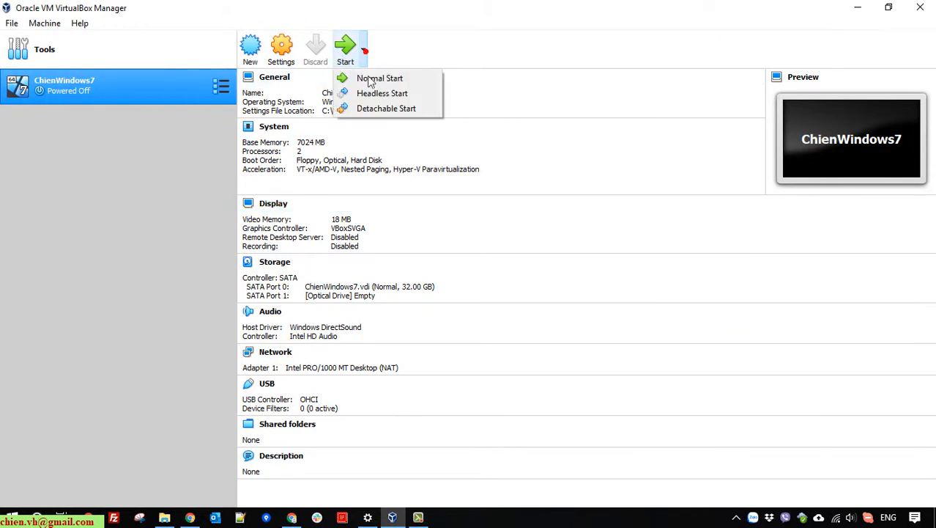
{"action": "key", "text": "Escape"}
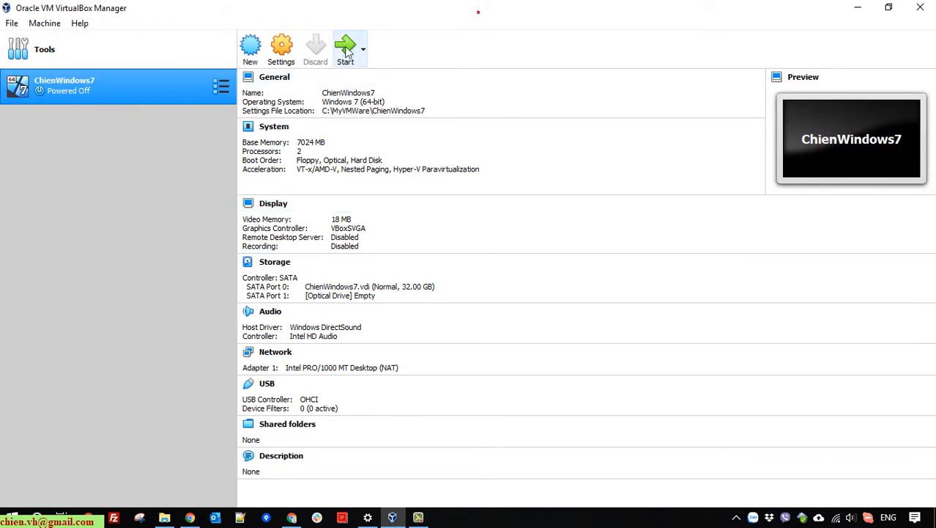
{"action": "right_click", "coordinate": [115, 85]}
{"action": "left_click", "coordinate": [39, 181]}
{"action": "right_click", "coordinate": [70, 85]}
{"action": "mouse_move", "coordinate": [113, 194]}
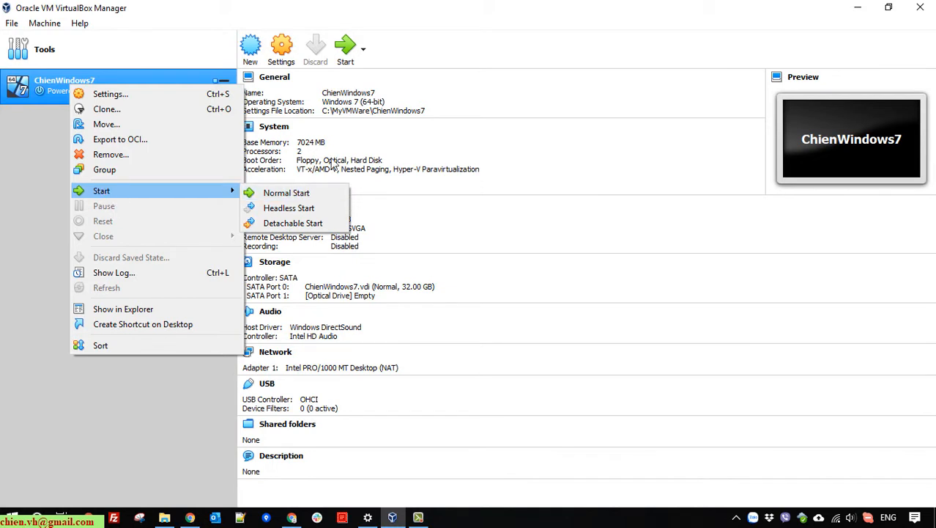
{"action": "left_click", "coordinate": [277, 193]}
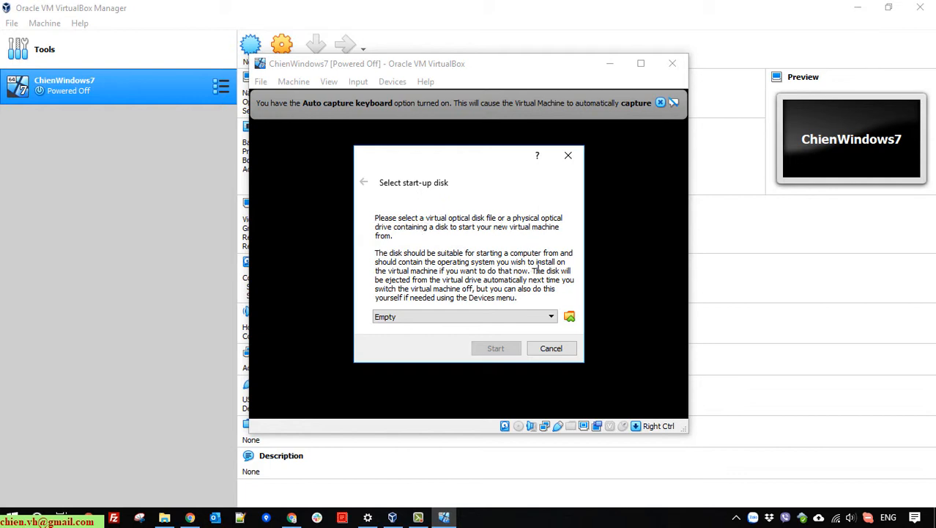
- Boot the virtual machine from en_win_7_AIO_x86x64_Aug_2017.iso in the Windows folder on Data (E:), and maximize its window
{"action": "left_click", "coordinate": [529, 320]}
{"action": "left_click", "coordinate": [552, 265]}
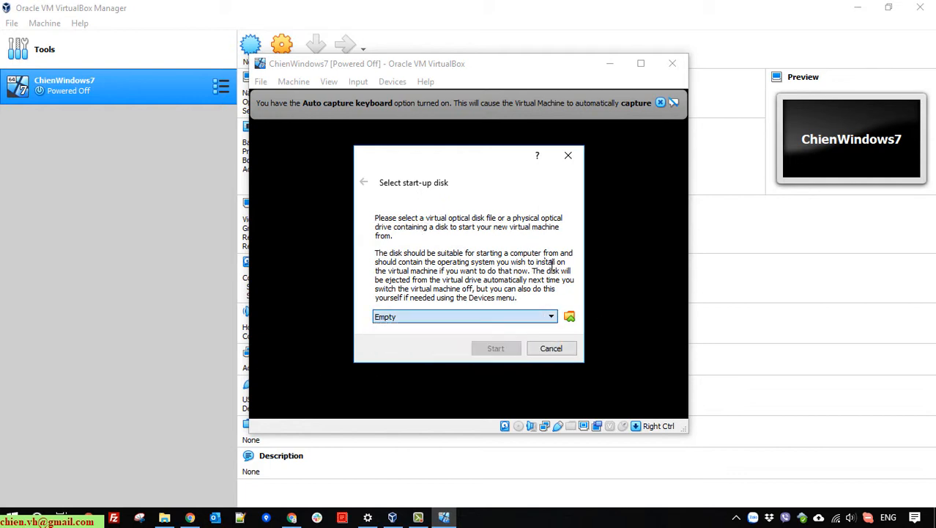
{"action": "left_click", "coordinate": [570, 317]}
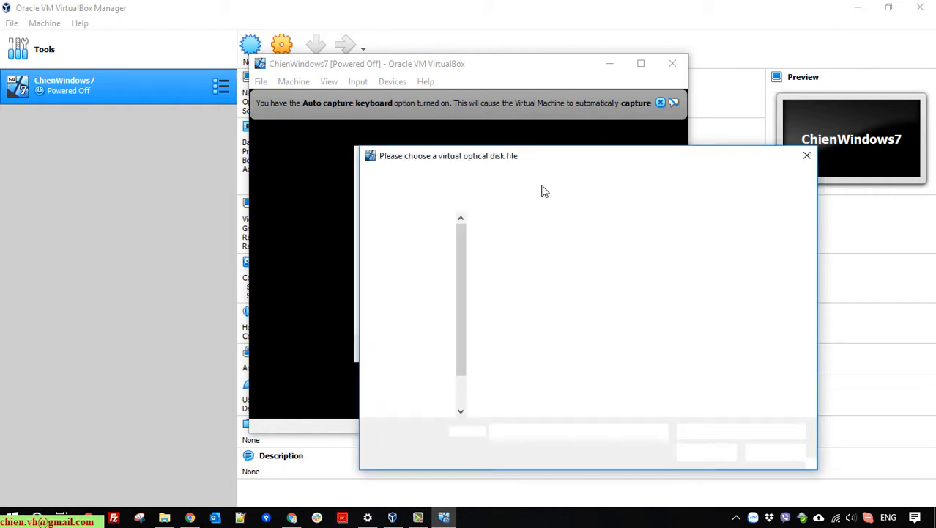
{"action": "left_click_drag", "start_coordinate": [571, 156], "coordinate": [499, 112]}
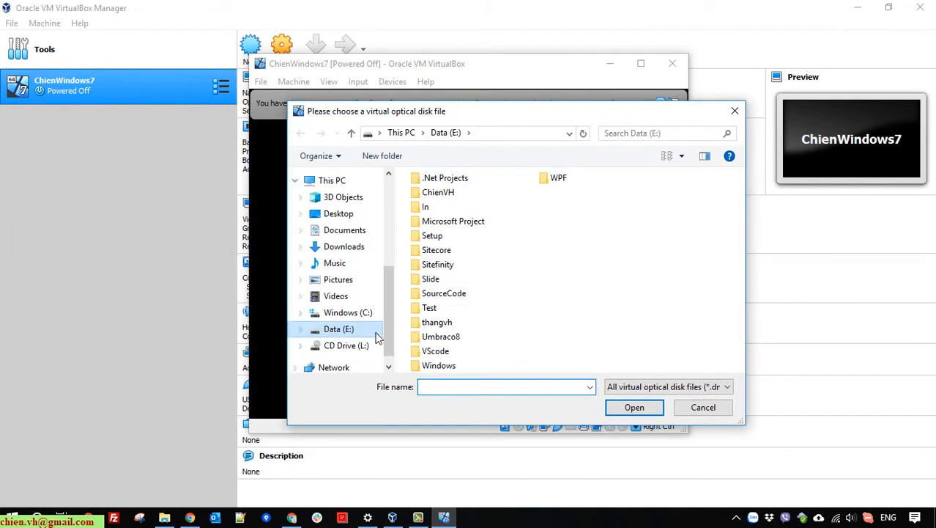
{"action": "double_click", "coordinate": [449, 365]}
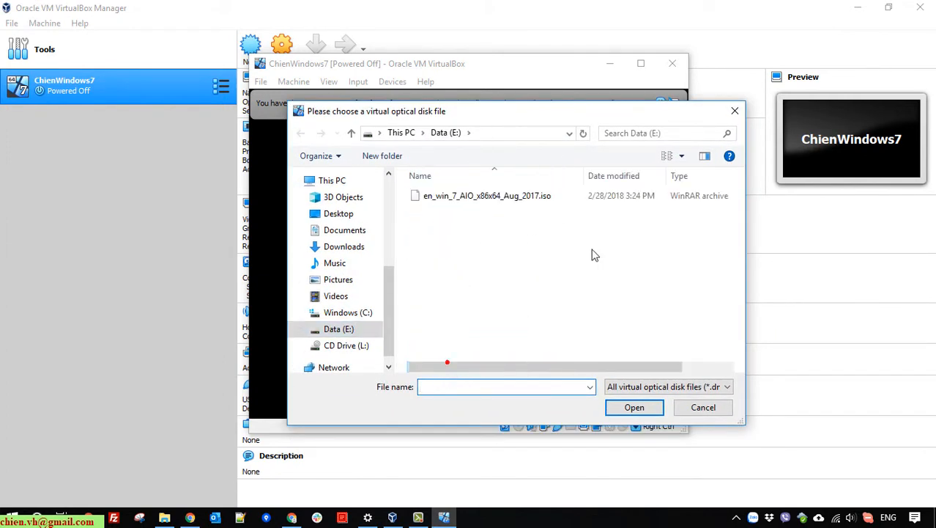
{"action": "left_click", "coordinate": [501, 199]}
{"action": "left_click", "coordinate": [629, 406]}
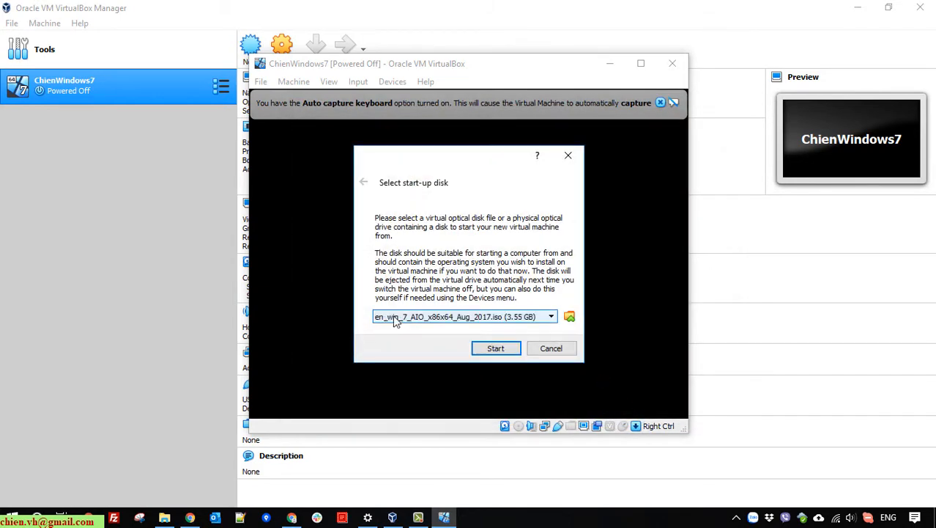
{"action": "left_click", "coordinate": [498, 348]}
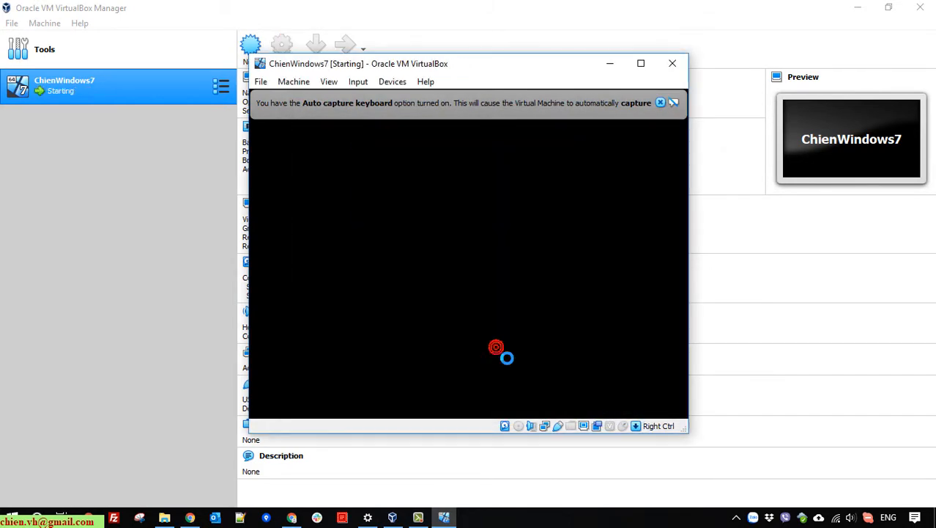
{"action": "left_click", "coordinate": [642, 64]}
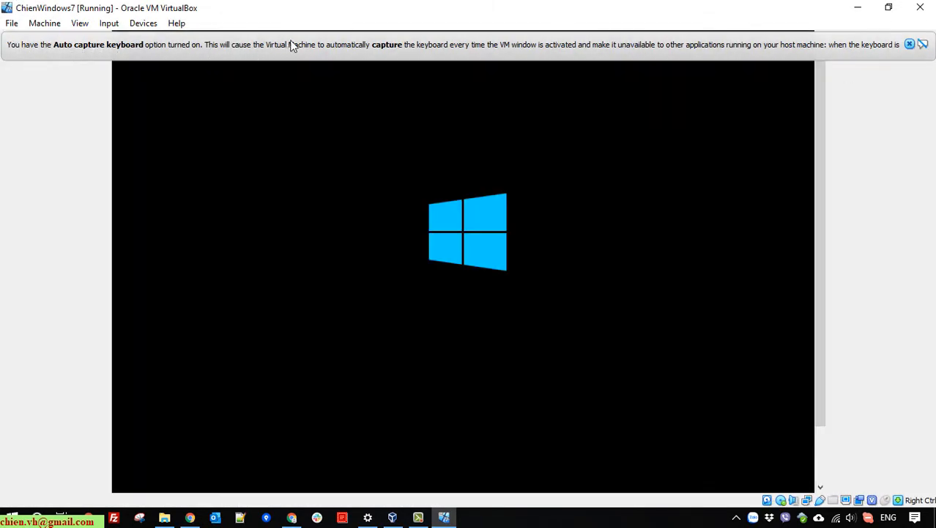
- Dismiss the keyboard auto-capture notice and switch the virtual machine's display to full-screen mode
{"action": "left_click", "coordinate": [912, 44]}
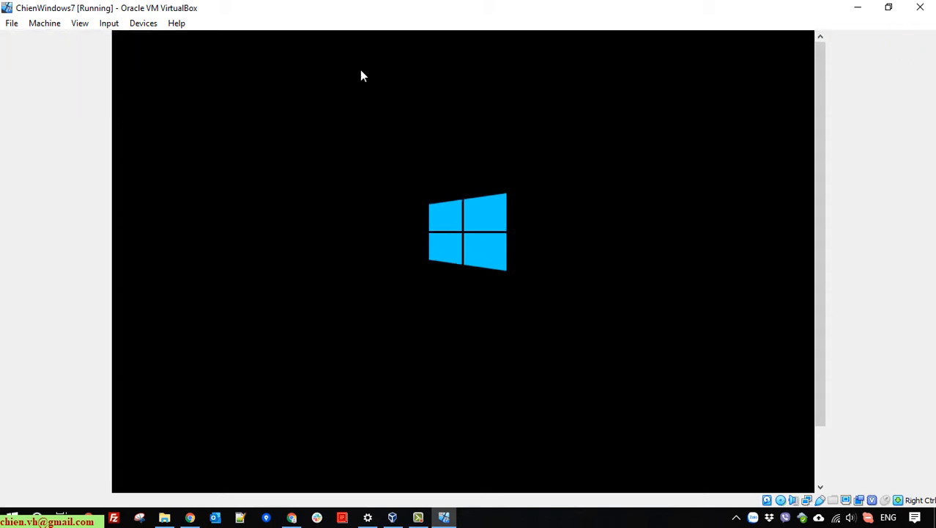
{"action": "left_click", "coordinate": [80, 24]}
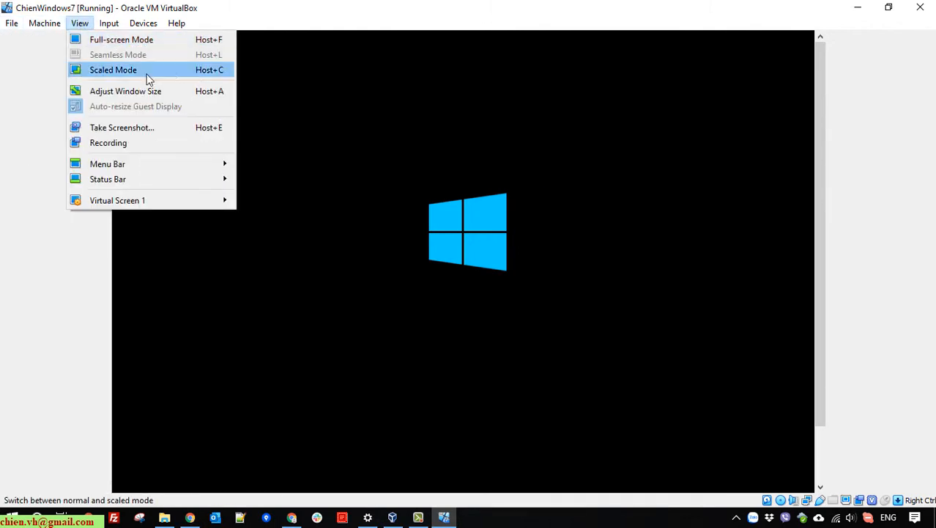
{"action": "left_click", "coordinate": [142, 42]}
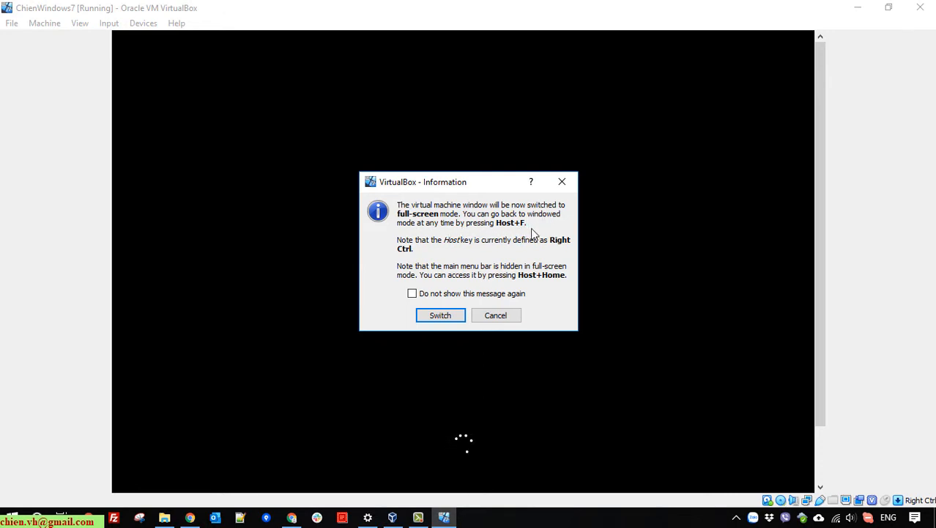
{"action": "left_click", "coordinate": [441, 316]}
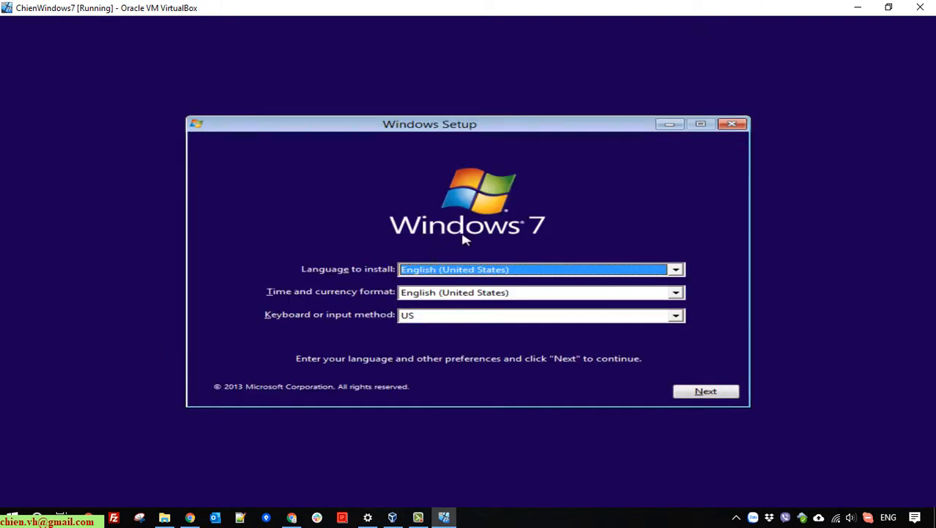
- Start the Windows 7 installation with the English (United States) language and US keyboard, and choose the Windows 7 Ultimate edition
{"action": "left_click", "coordinate": [696, 390]}
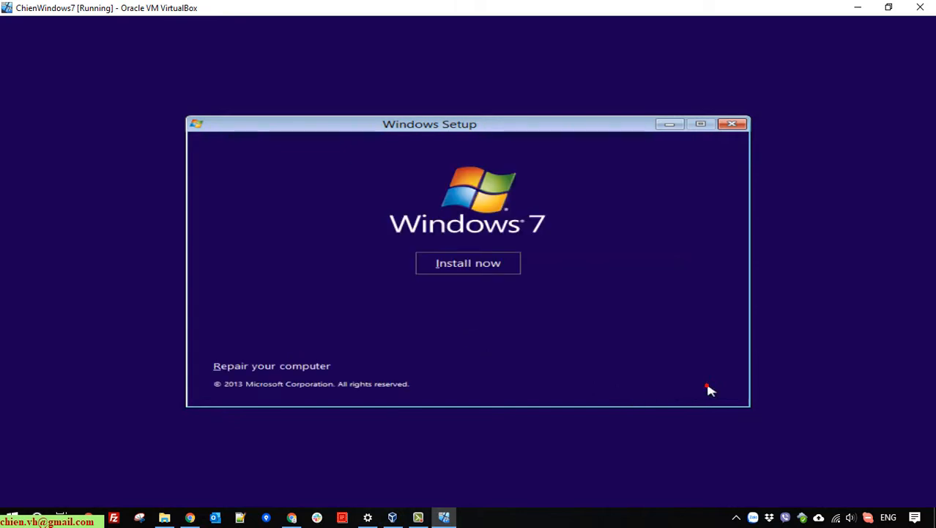
{"action": "left_click", "coordinate": [473, 264]}
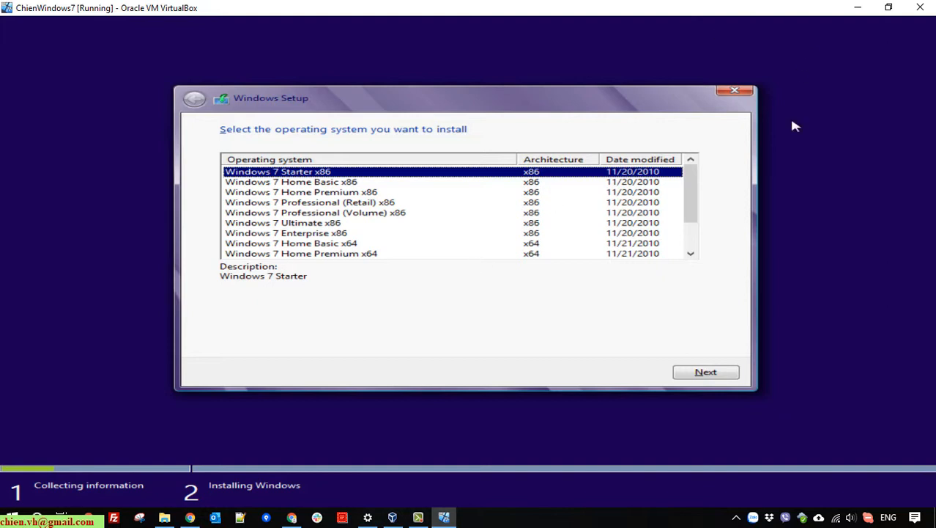
{"action": "left_click_drag", "start_coordinate": [692, 194], "coordinate": [692, 230]}
{"action": "left_click", "coordinate": [645, 243]}
{"action": "left_click", "coordinate": [707, 371]}
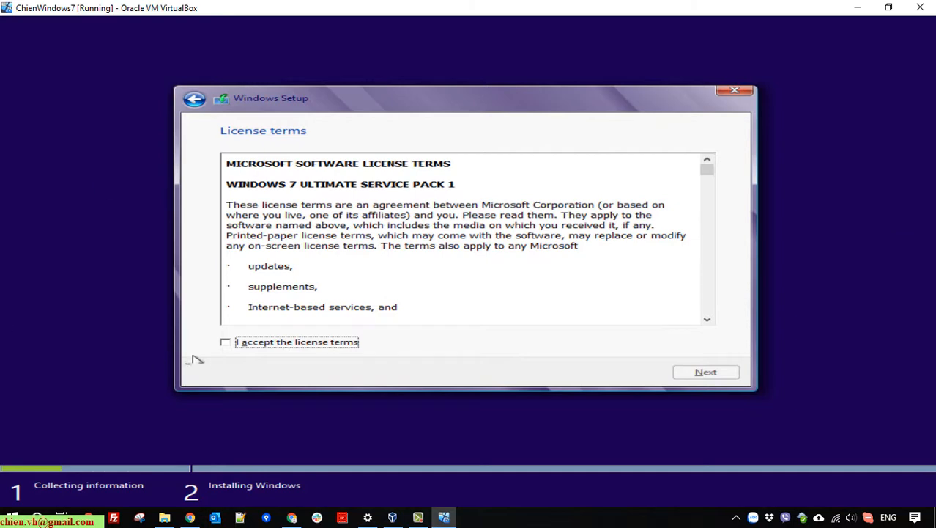
- Accept the license terms and start a custom installation on Drive 0 Unallocated Space
{"action": "left_click", "coordinate": [226, 345]}
{"action": "left_click", "coordinate": [698, 372]}
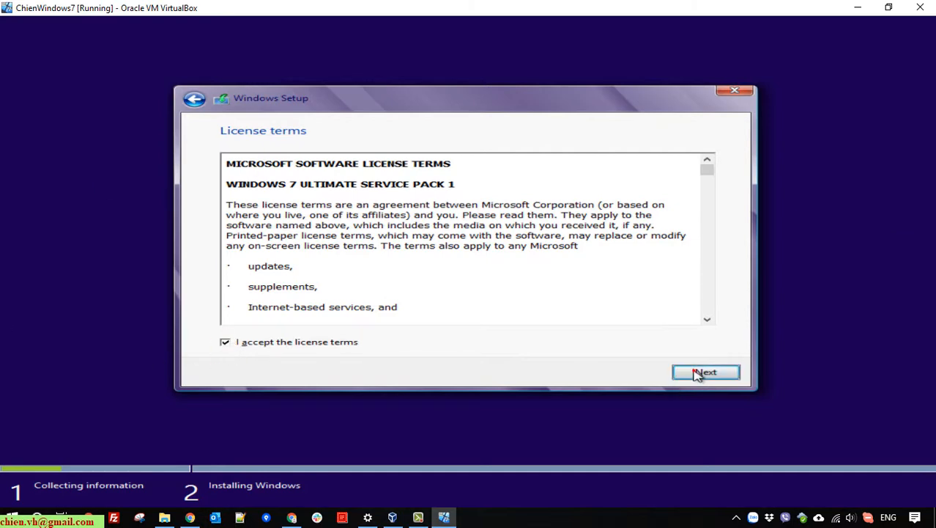
{"action": "left_click", "coordinate": [407, 256]}
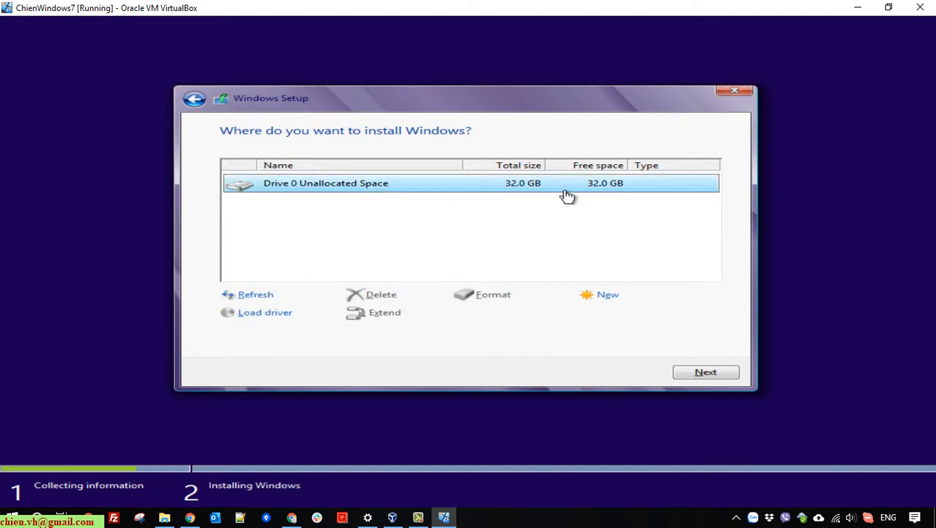
{"action": "left_click", "coordinate": [689, 372]}
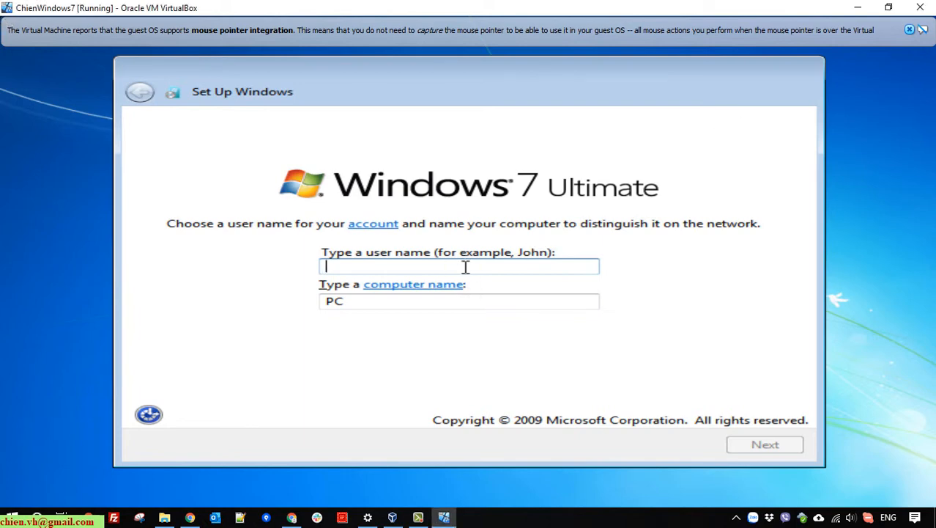
- Enter the account's user name, keep the suggested computer name and leave the account password blank
{"action": "type", "text": "chienvu"}
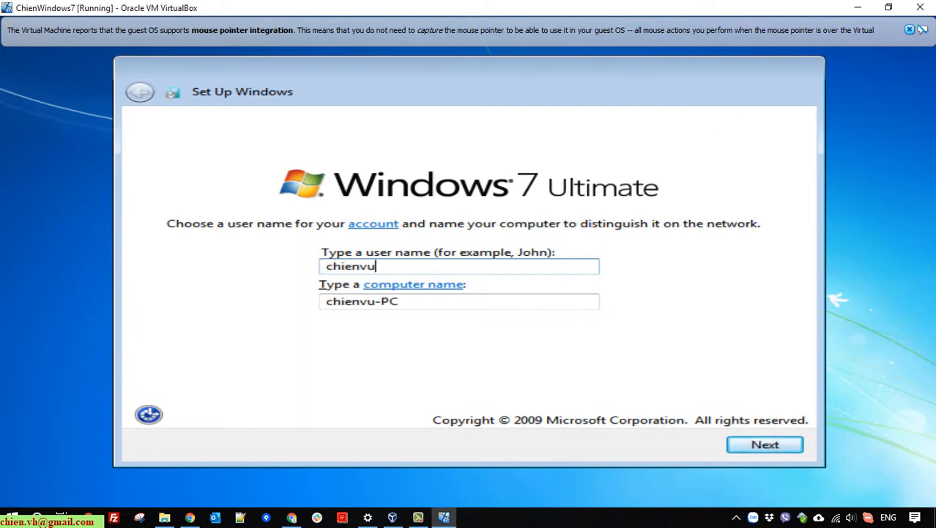
{"action": "key", "text": "Return"}
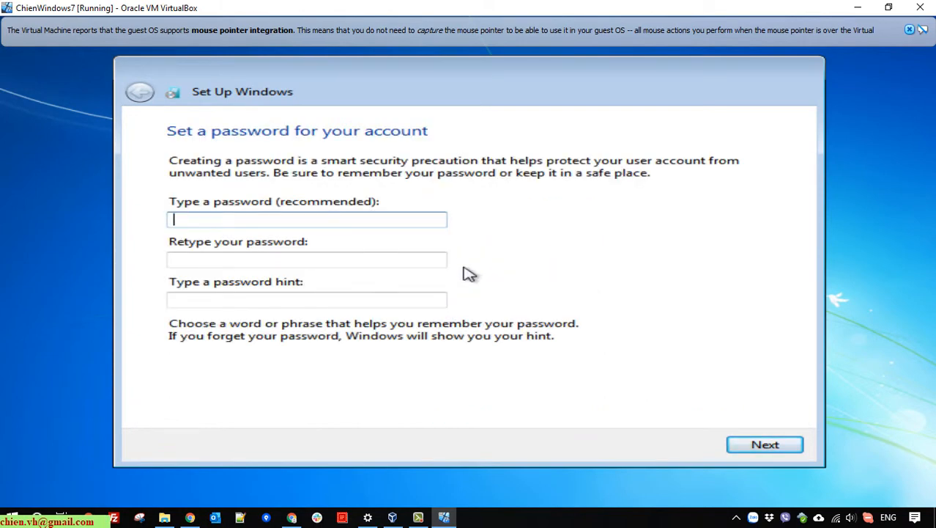
{"action": "key", "text": "Return"}
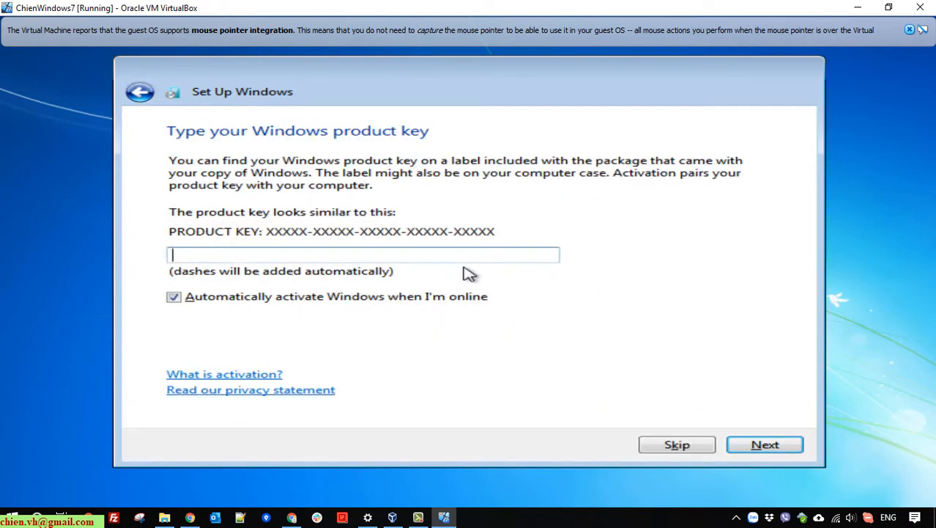
- Skip the Windows product key and choose the recommended settings for protecting and updating Windows
{"action": "left_click", "coordinate": [667, 443]}
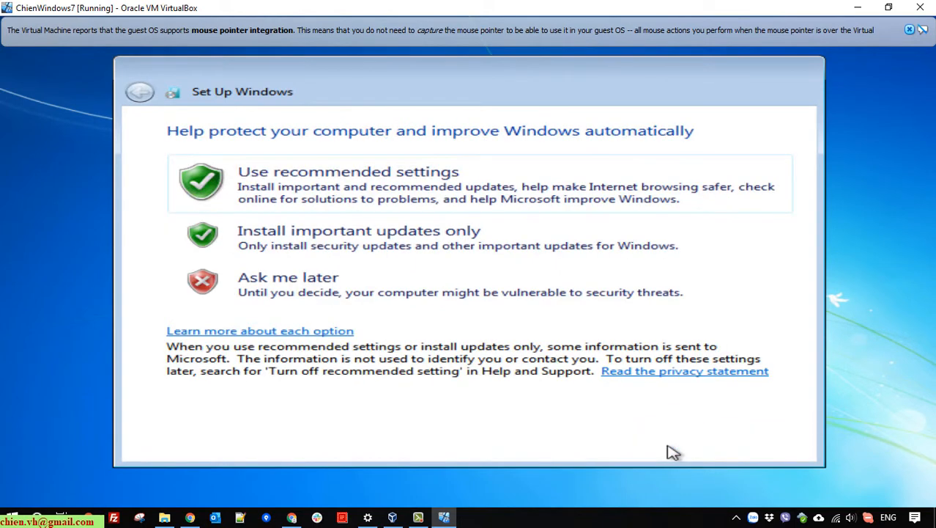
{"action": "left_click", "coordinate": [454, 189]}
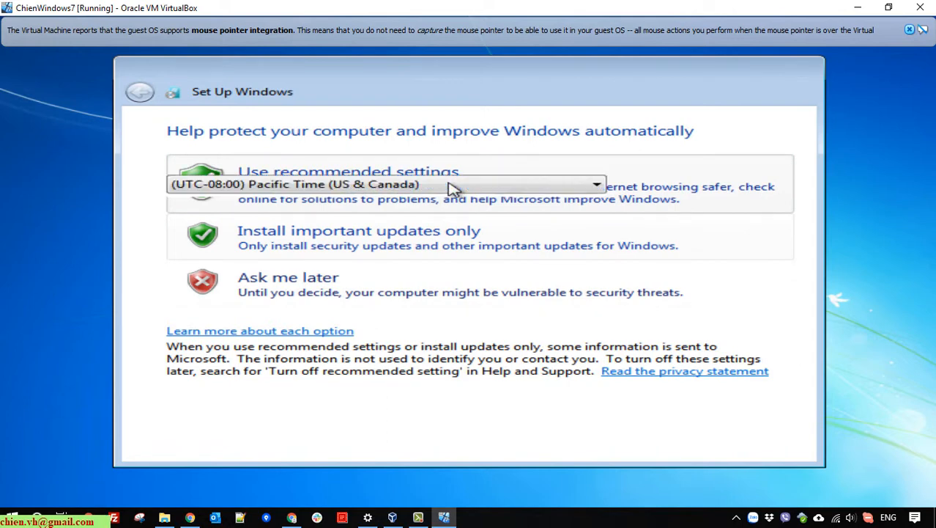
- Set the time zone to (UTC+07:00) Bangkok, Hanoi, Jakarta and choose Home network as the computer's location
{"action": "left_click", "coordinate": [453, 188]}
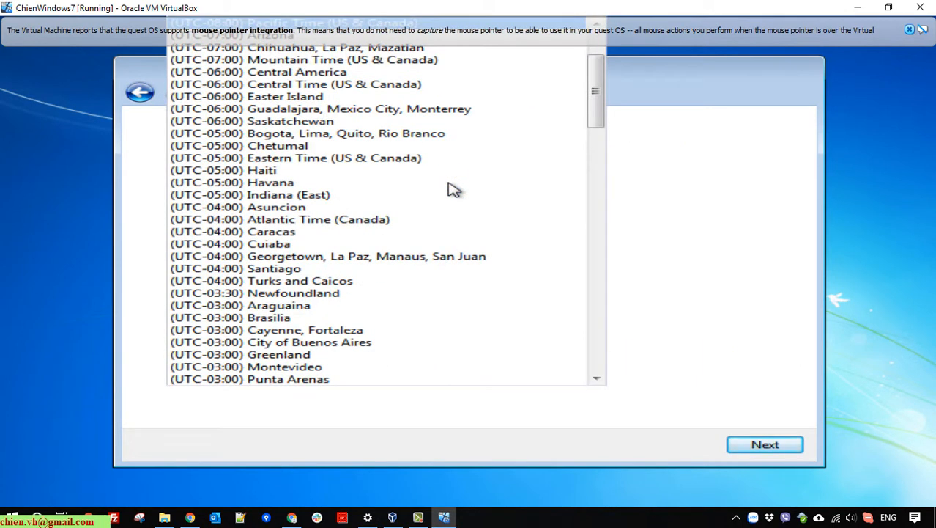
{"action": "left_click_drag", "start_coordinate": [594, 101], "coordinate": [599, 261]}
{"action": "left_click", "coordinate": [389, 270]}
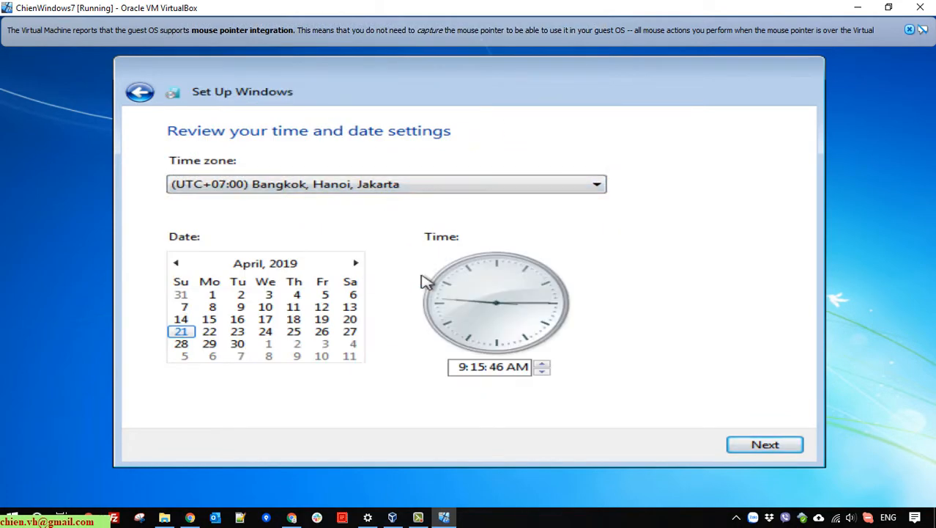
{"action": "left_click", "coordinate": [777, 450]}
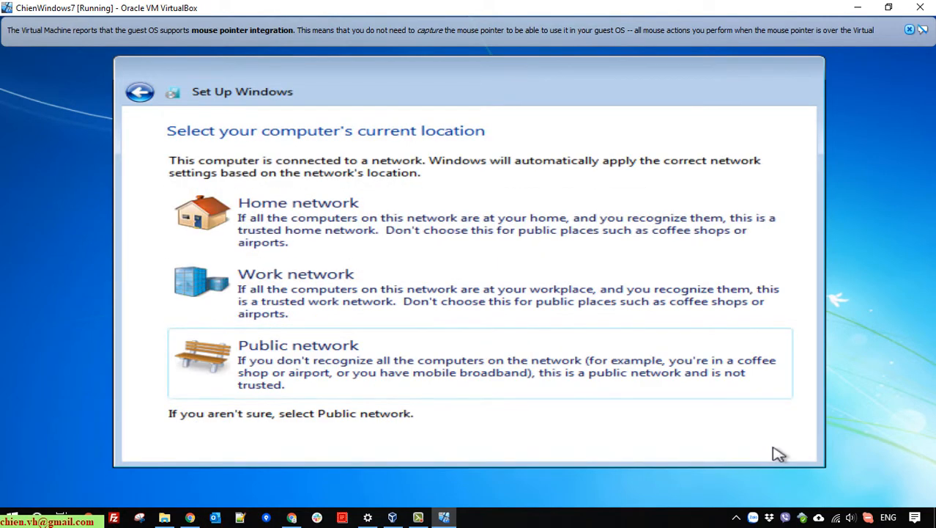
{"action": "left_click", "coordinate": [284, 232]}
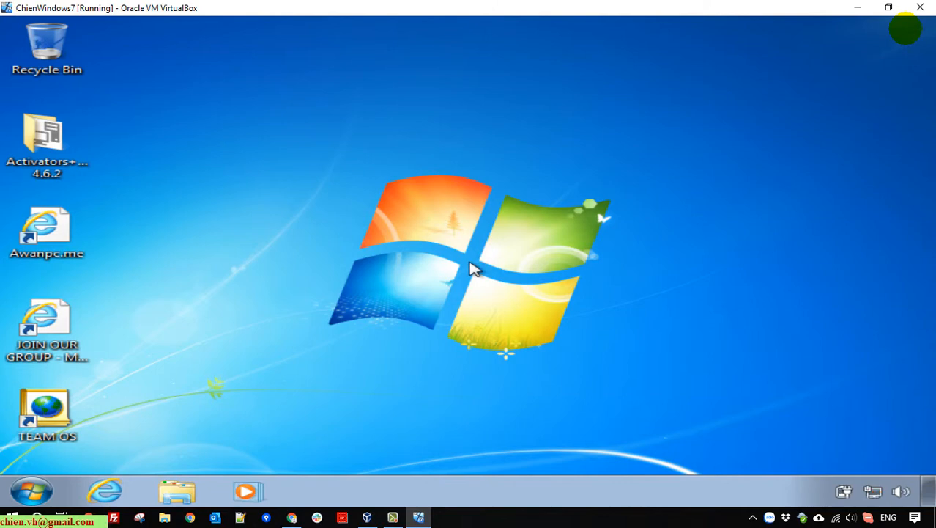
- Refresh the Windows 7 desktop and open its Screen Resolution settings
{"action": "right_click", "coordinate": [382, 143]}
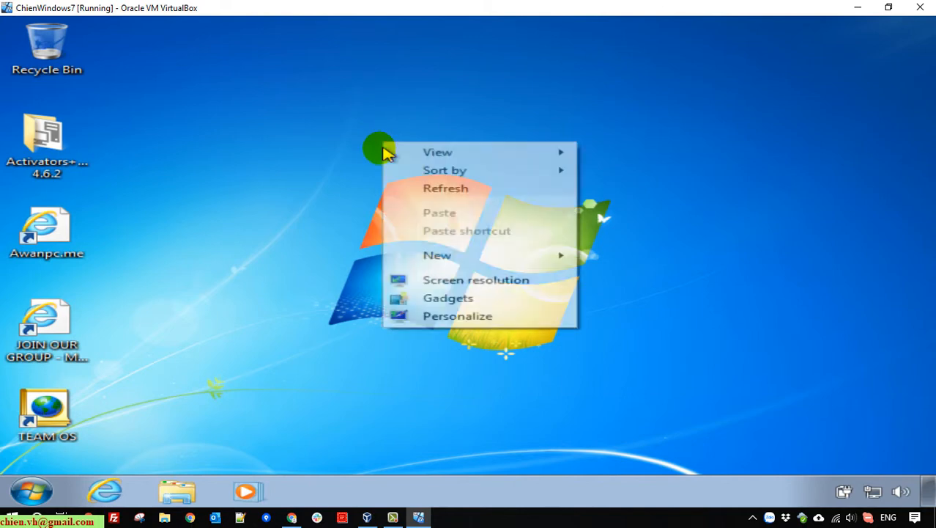
{"action": "left_click", "coordinate": [460, 190]}
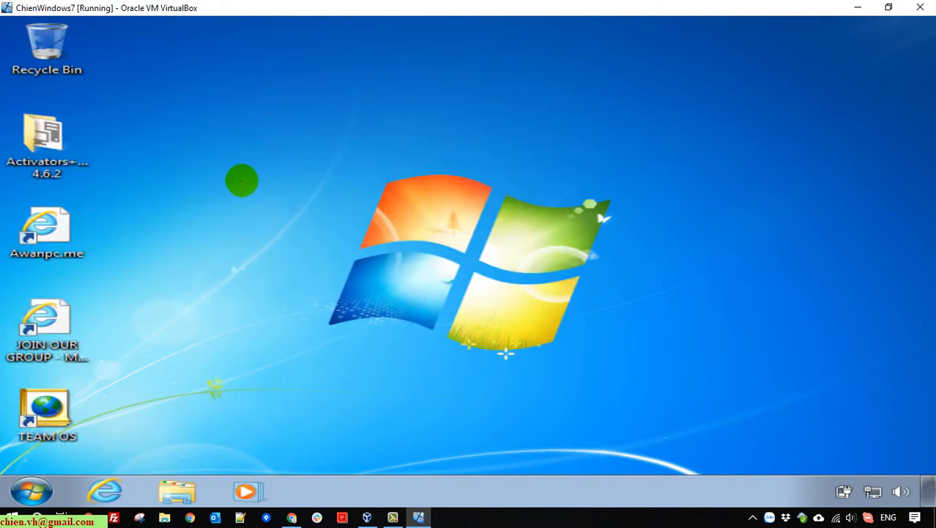
{"action": "right_click", "coordinate": [234, 181]}
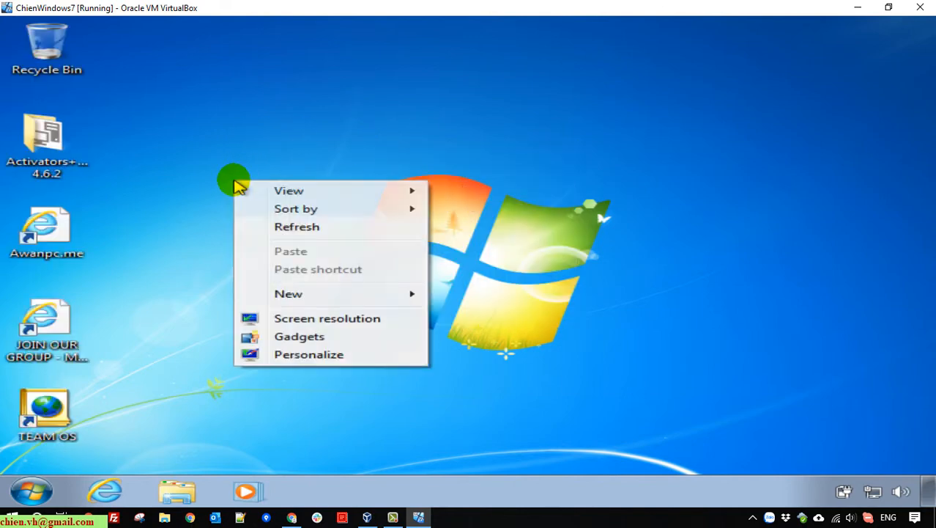
{"action": "left_click", "coordinate": [327, 318]}
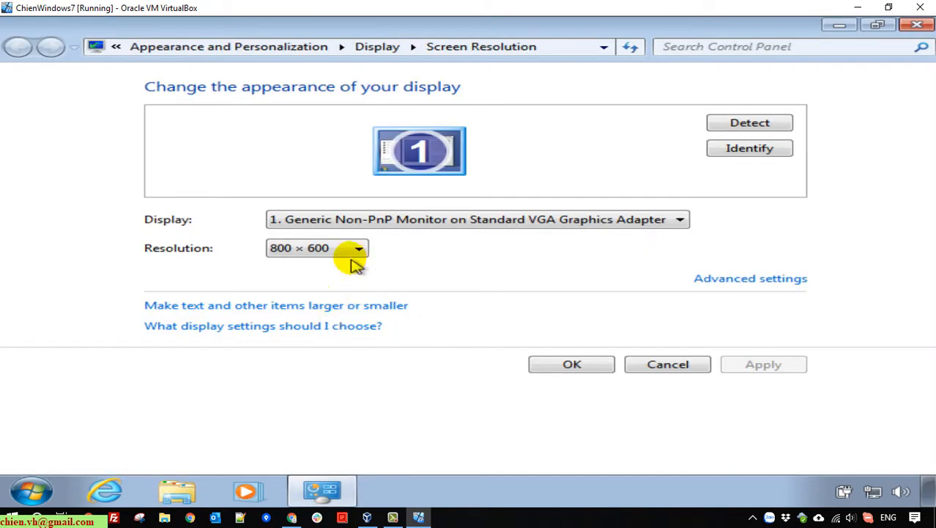
- Try a screen resolution of 1600 × 1200 and revert the display settings
{"action": "left_click", "coordinate": [348, 253]}
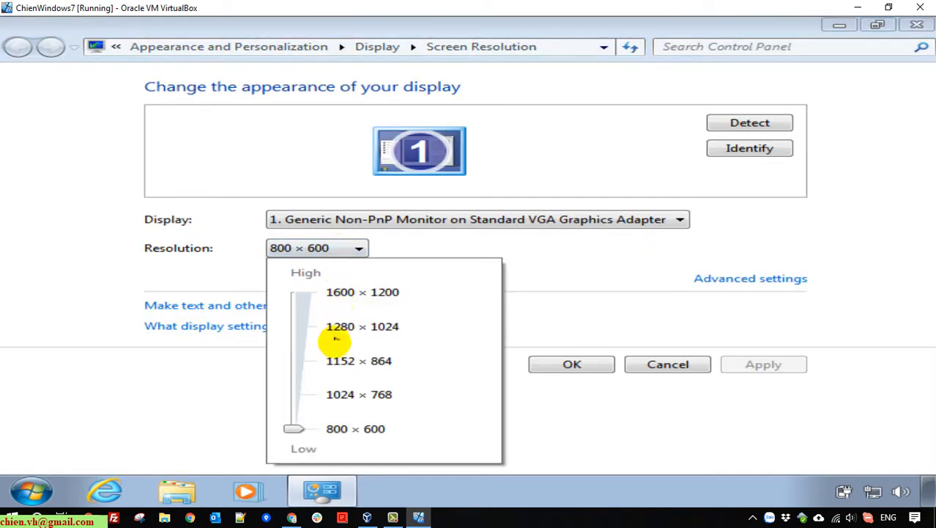
{"action": "left_click", "coordinate": [337, 296]}
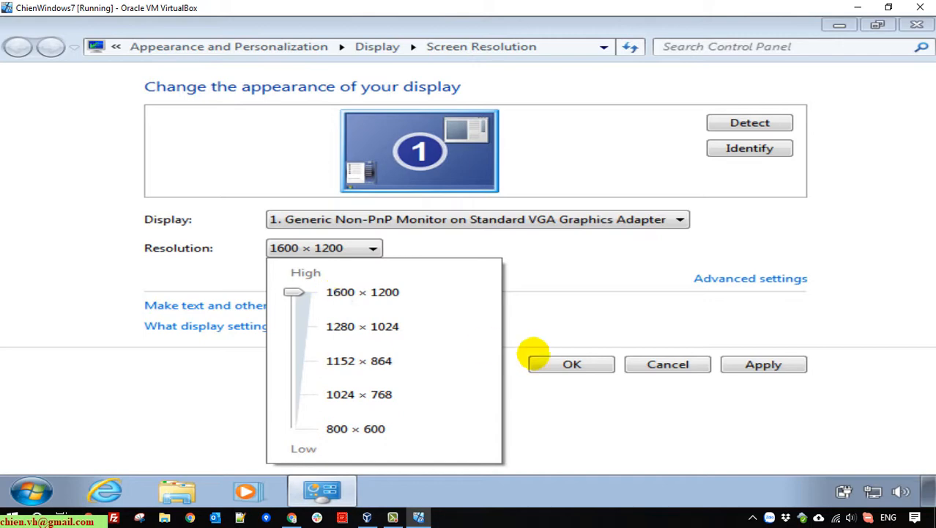
{"action": "left_click", "coordinate": [755, 367]}
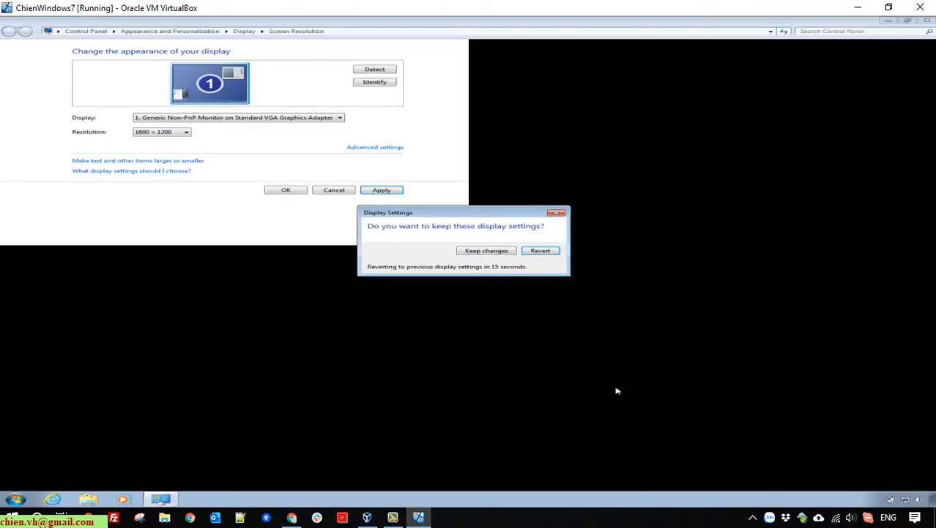
{"action": "left_click", "coordinate": [541, 251]}
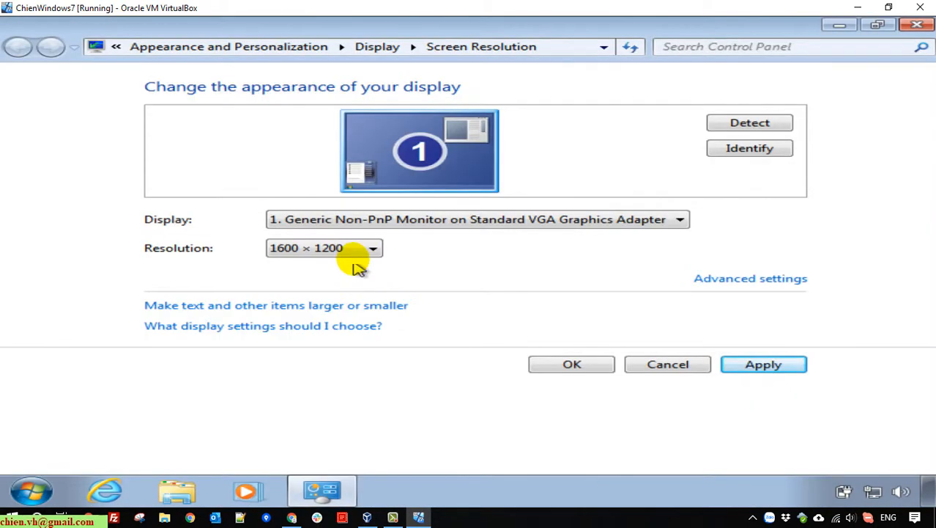
- Set the Windows 7 screen resolution to 1280 × 1024 and keep the new display settings
{"action": "left_click", "coordinate": [354, 249]}
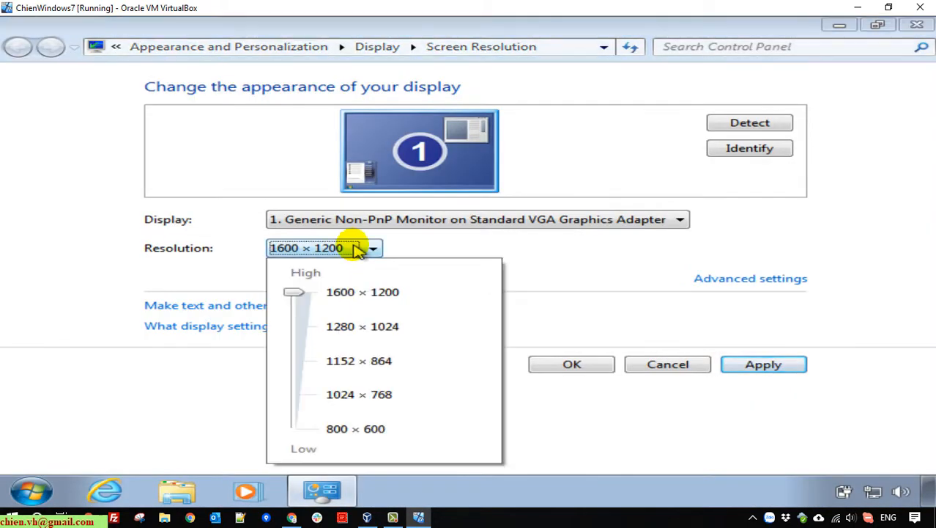
{"action": "left_click", "coordinate": [350, 330]}
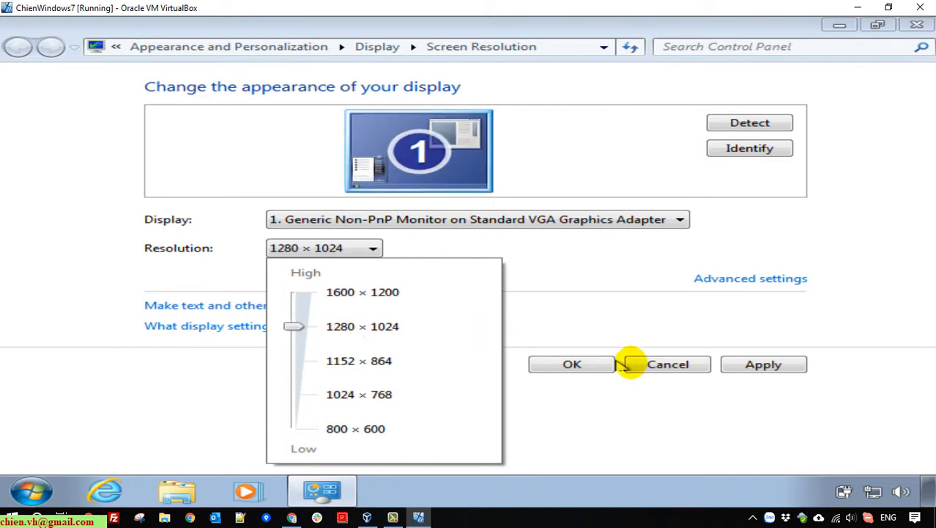
{"action": "left_click", "coordinate": [746, 127]}
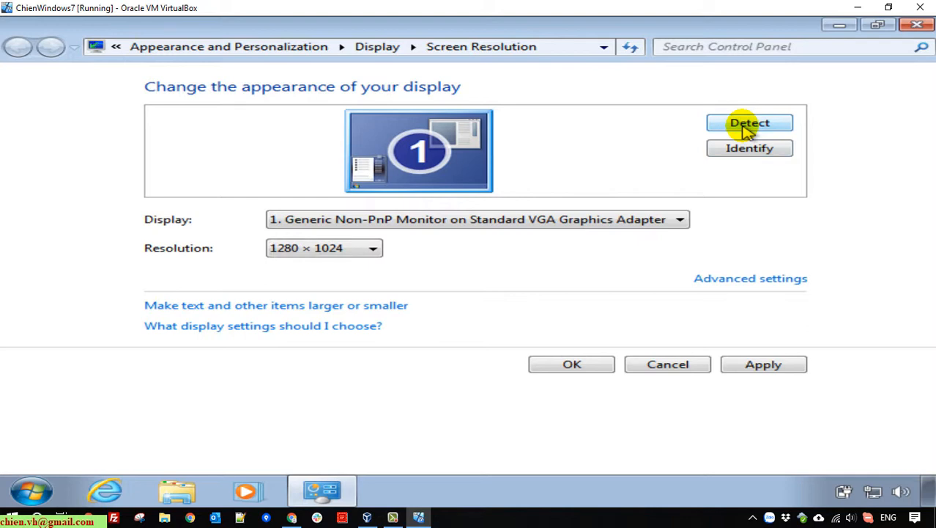
{"action": "left_click", "coordinate": [744, 155]}
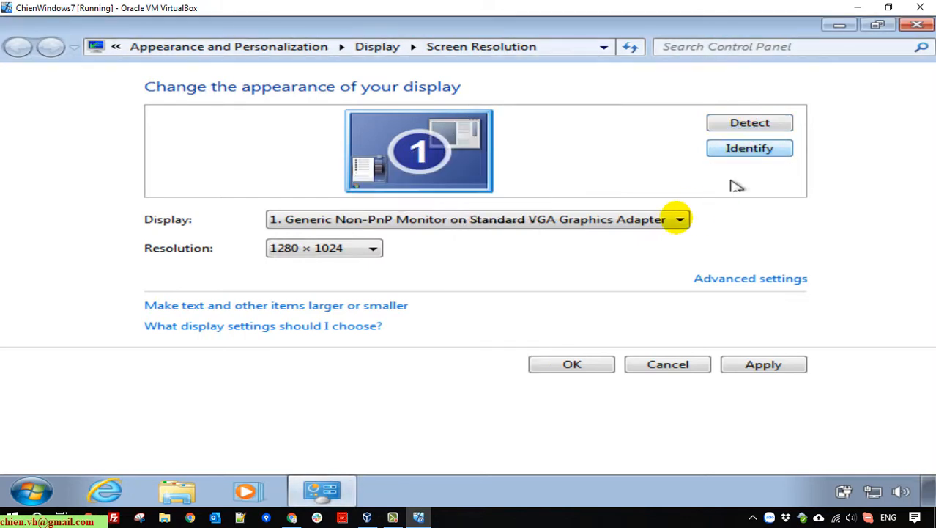
{"action": "left_click", "coordinate": [665, 223]}
{"action": "left_click", "coordinate": [665, 226]}
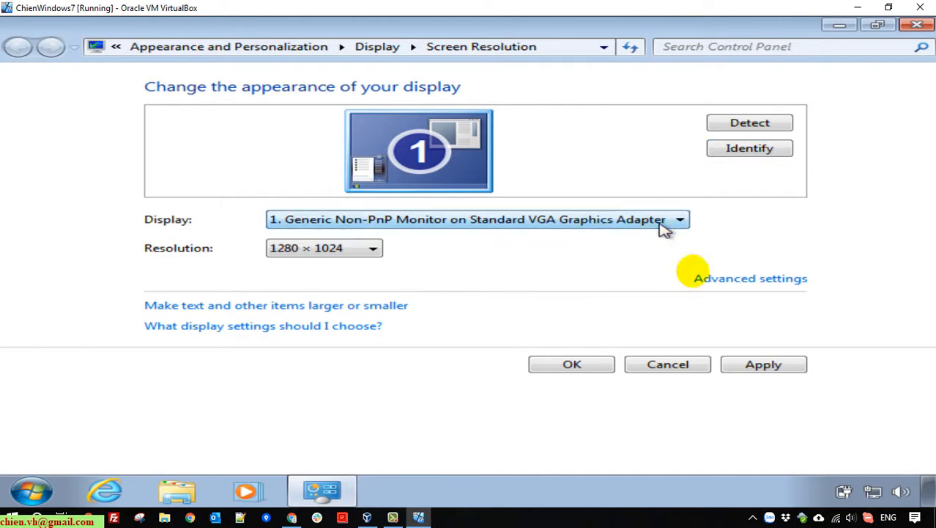
{"action": "left_click", "coordinate": [762, 365]}
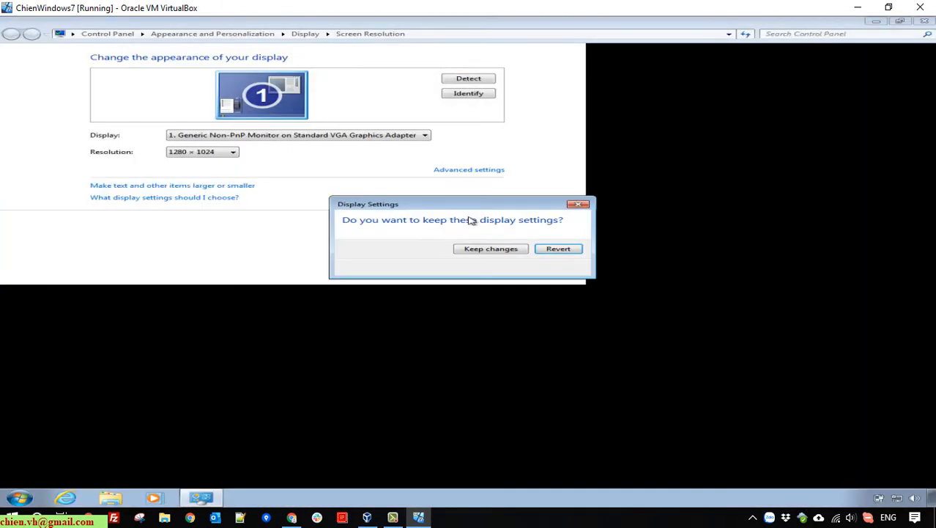
{"action": "left_click", "coordinate": [482, 246]}
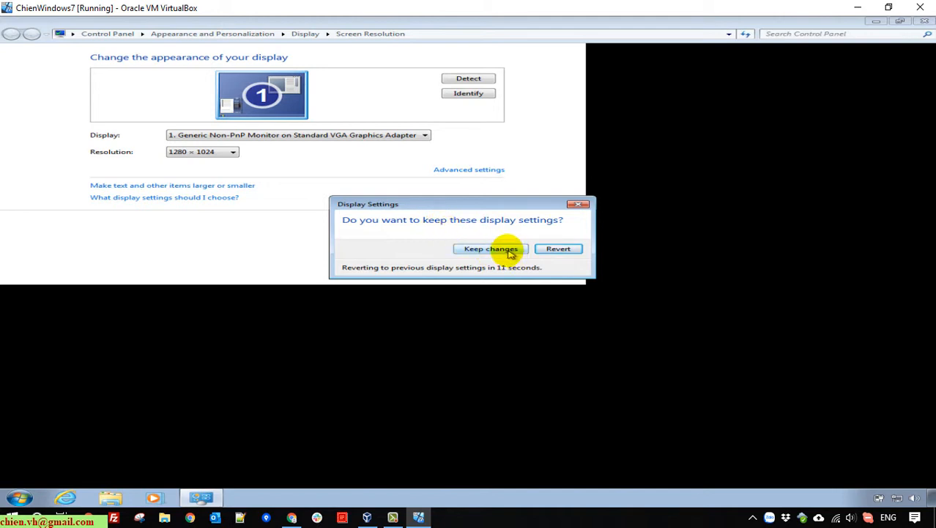
{"action": "left_click", "coordinate": [507, 249]}
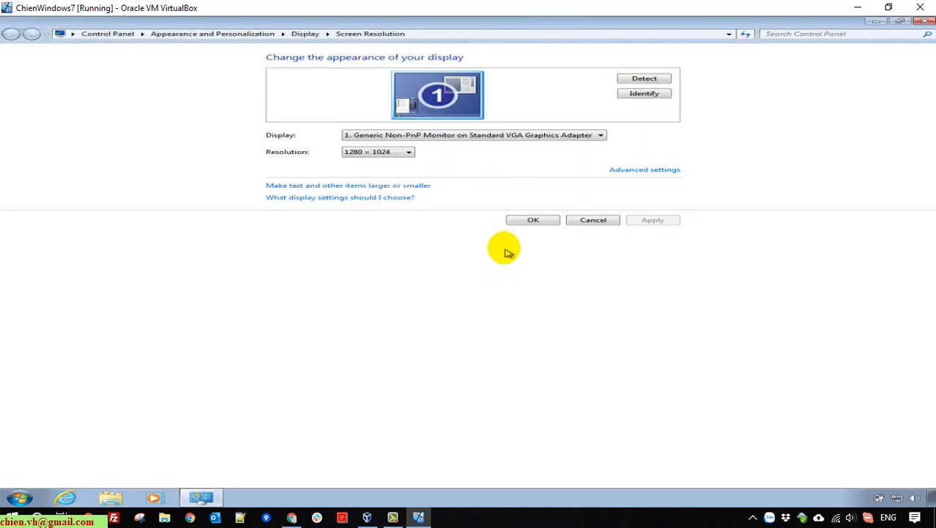
- Close the Screen Resolution settings, then sort the Windows 7 desktop icons and refresh the desktop
{"action": "left_click", "coordinate": [548, 222]}
{"action": "right_click", "coordinate": [262, 184]}
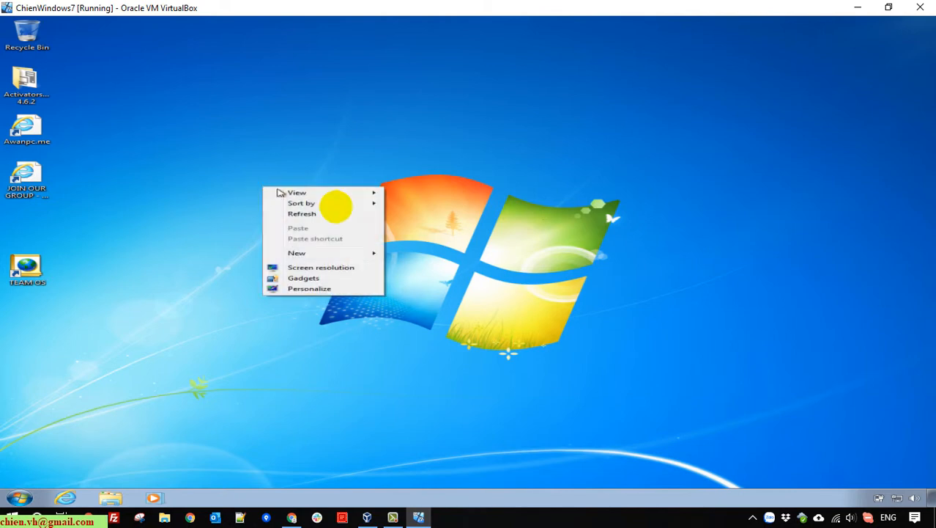
{"action": "mouse_move", "coordinate": [340, 206]}
{"action": "left_click", "coordinate": [408, 203]}
{"action": "right_click", "coordinate": [262, 151]}
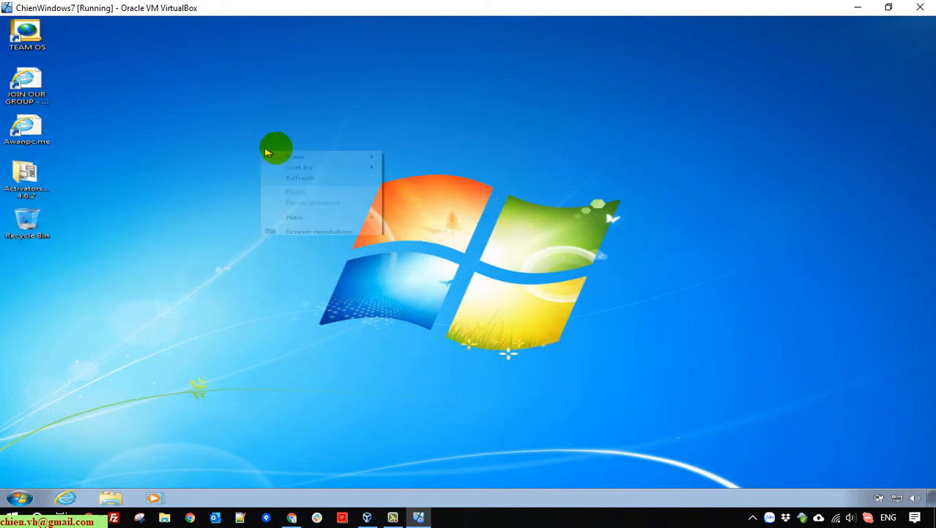
{"action": "left_click", "coordinate": [299, 179]}
- Try a Windows 7 screen resolution of 1024 × 768
{"action": "right_click", "coordinate": [240, 207]}
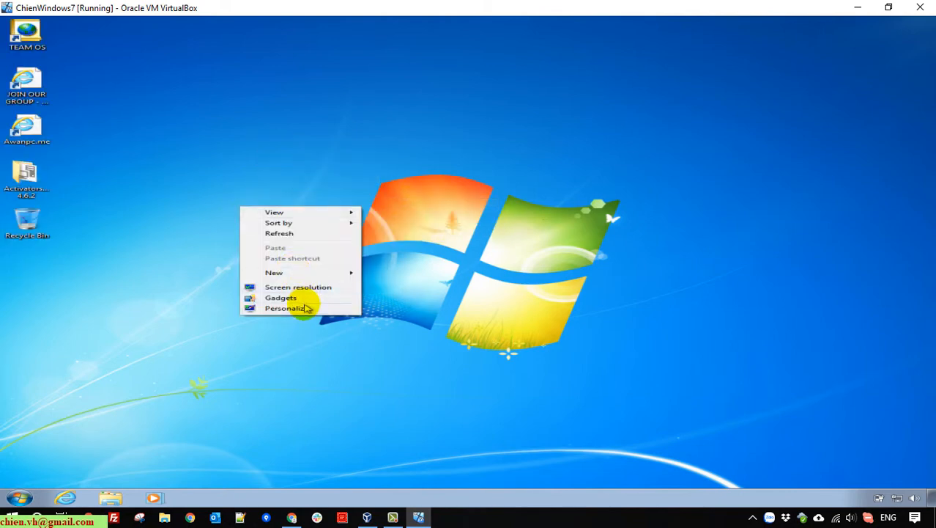
{"action": "left_click", "coordinate": [307, 290]}
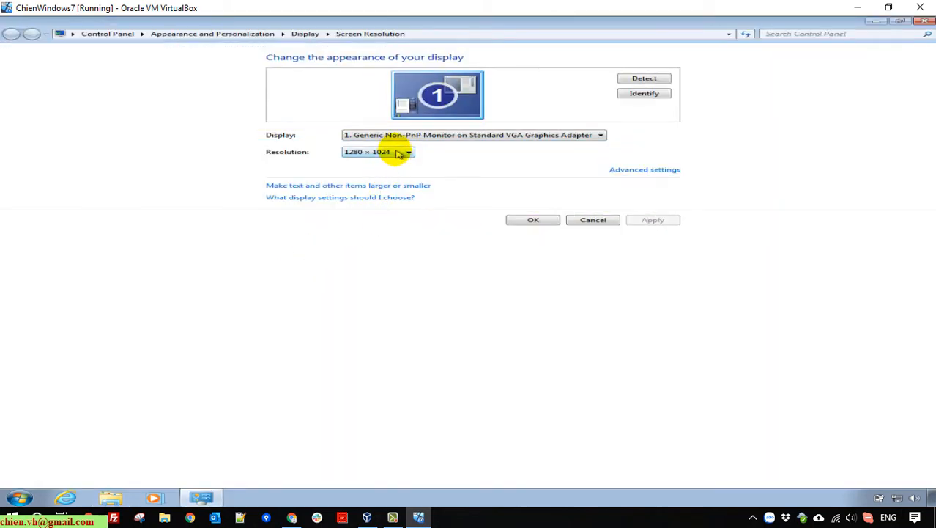
{"action": "left_click", "coordinate": [399, 152]}
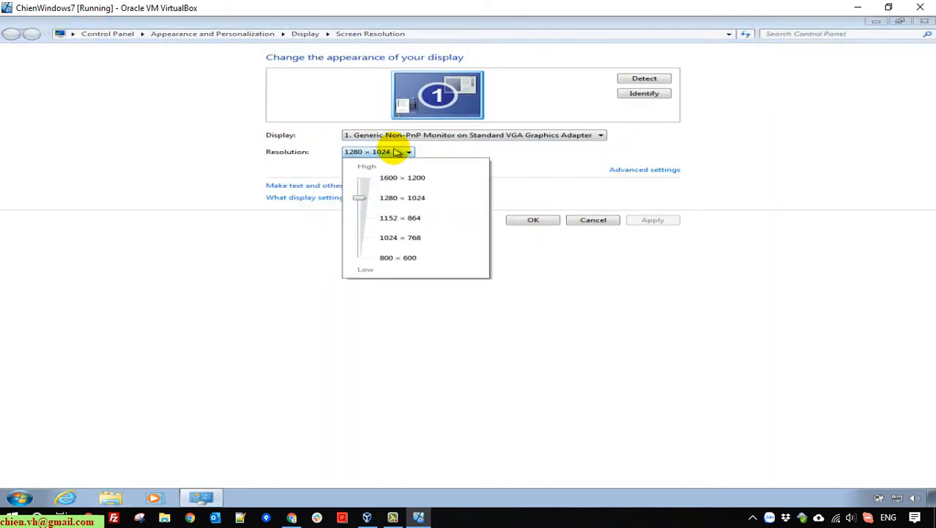
{"action": "left_click", "coordinate": [400, 237]}
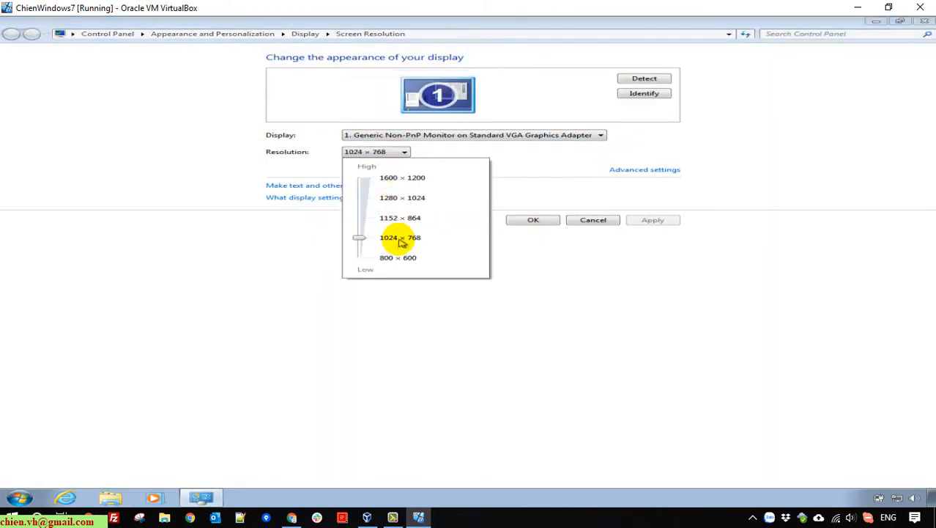
{"action": "left_click", "coordinate": [652, 220]}
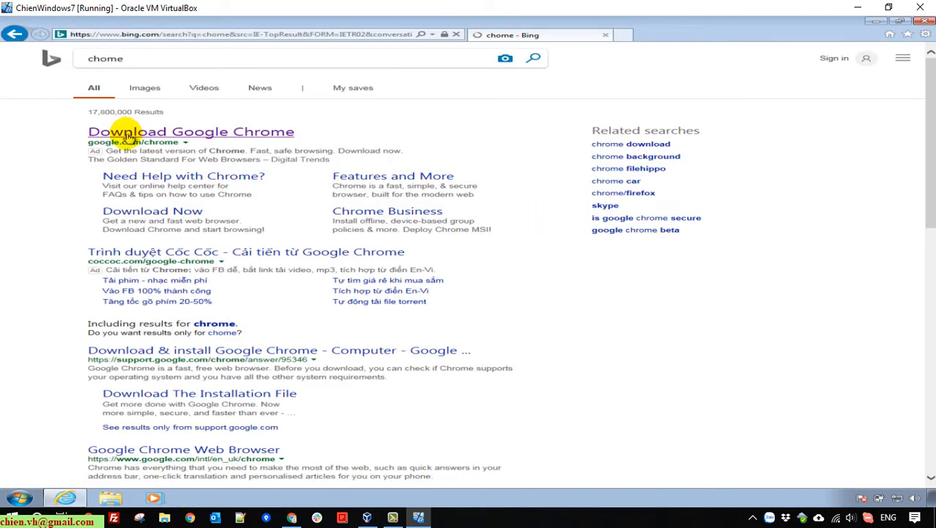
- Open the Download Google Chrome search result, then accept the terms and install Chrome for Windows
{"action": "left_click", "coordinate": [126, 136]}
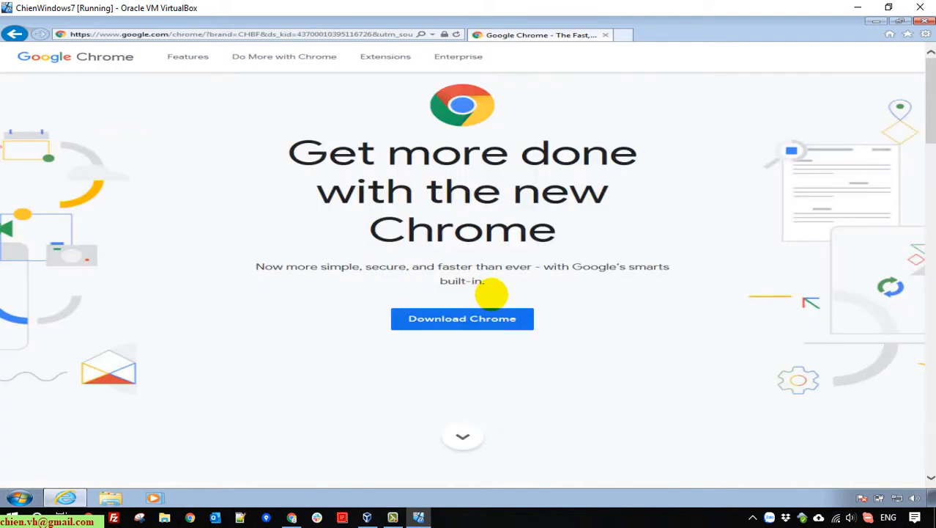
{"action": "left_click", "coordinate": [486, 326]}
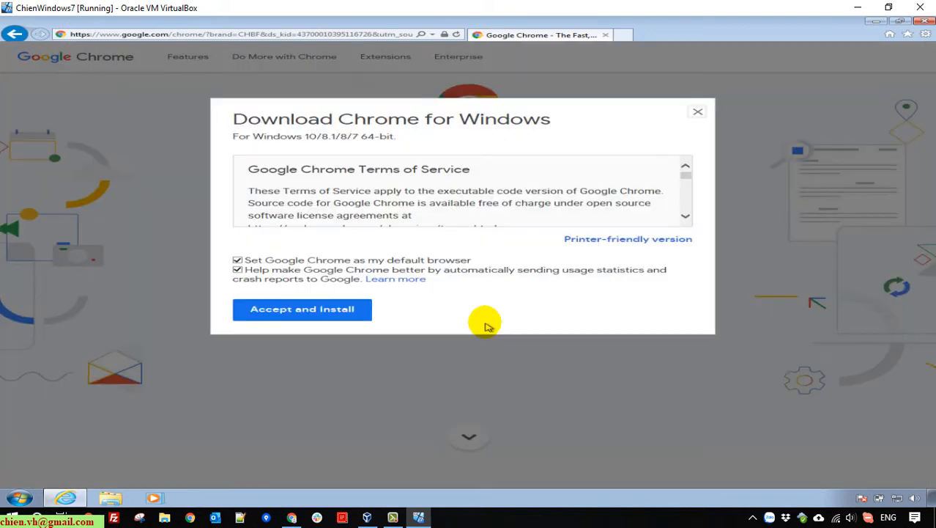
{"action": "left_click", "coordinate": [306, 311]}
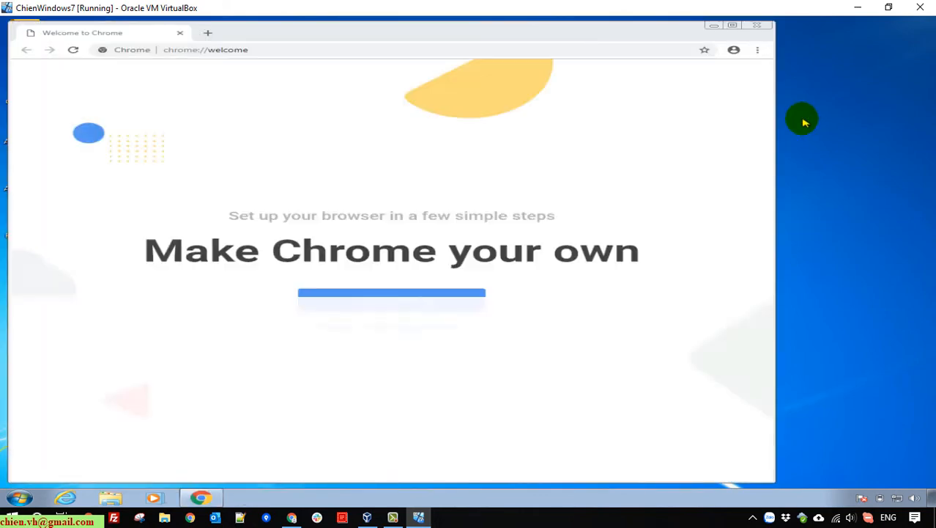
- Maximize the Chrome window, search for "pinterest" and open the pinterest.com result
{"action": "left_click", "coordinate": [733, 27]}
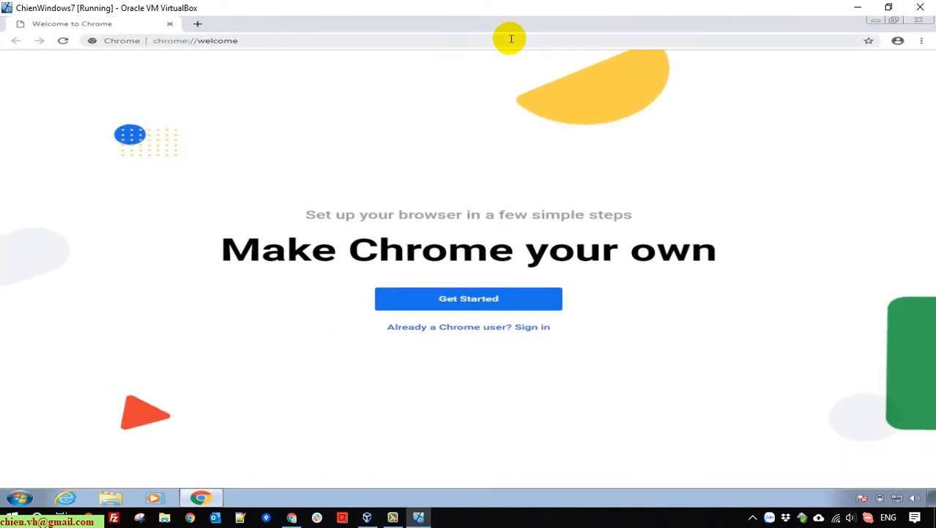
{"action": "left_click", "coordinate": [511, 39]}
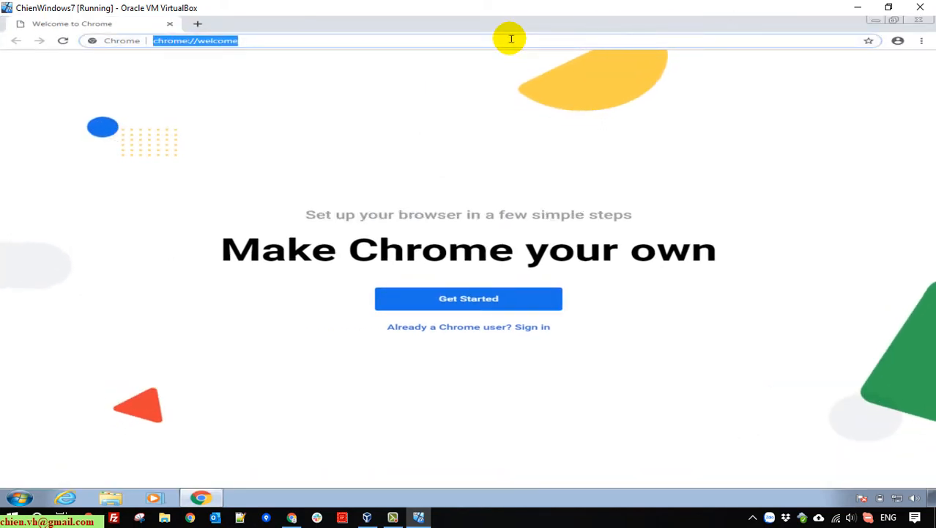
{"action": "type", "text": "pinterest"}
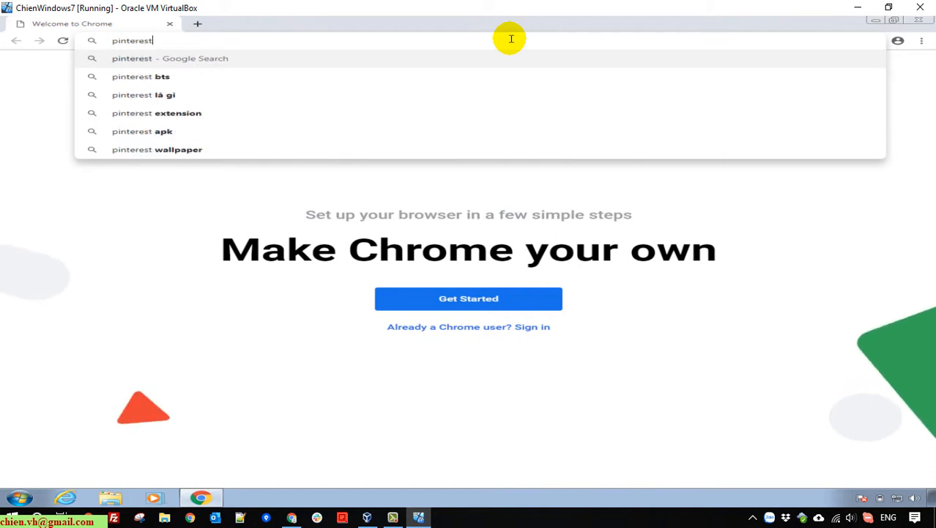
{"action": "key", "text": "Return"}
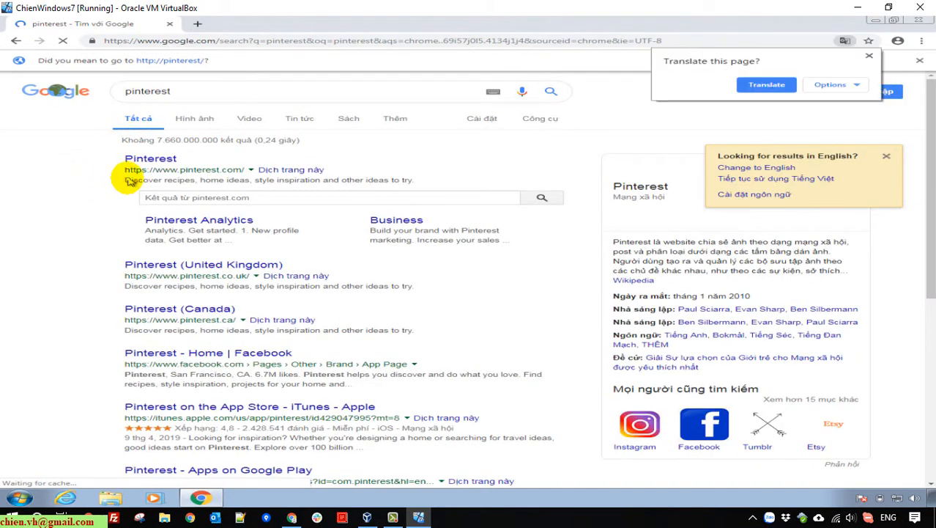
{"action": "left_click", "coordinate": [153, 162]}
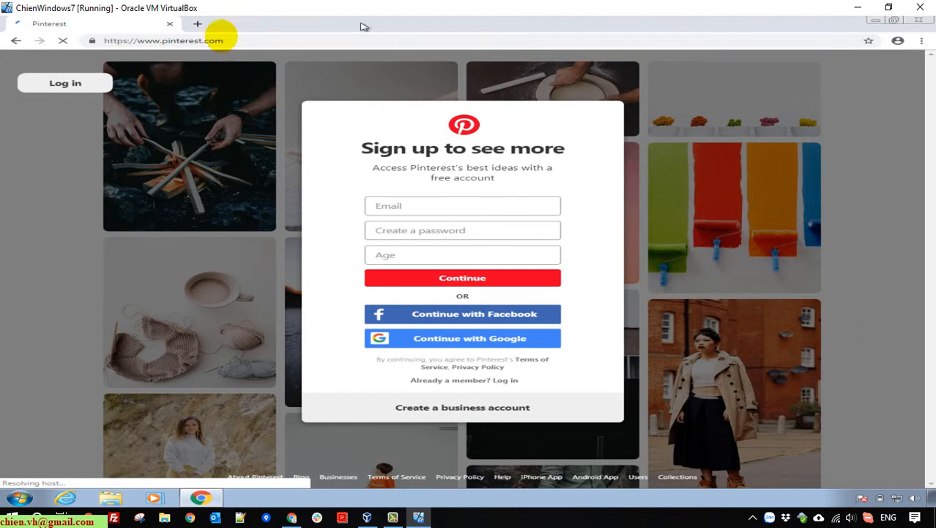
- Go to google.com in the current browser tab and dismiss the translation prompt
{"action": "left_click", "coordinate": [245, 42]}
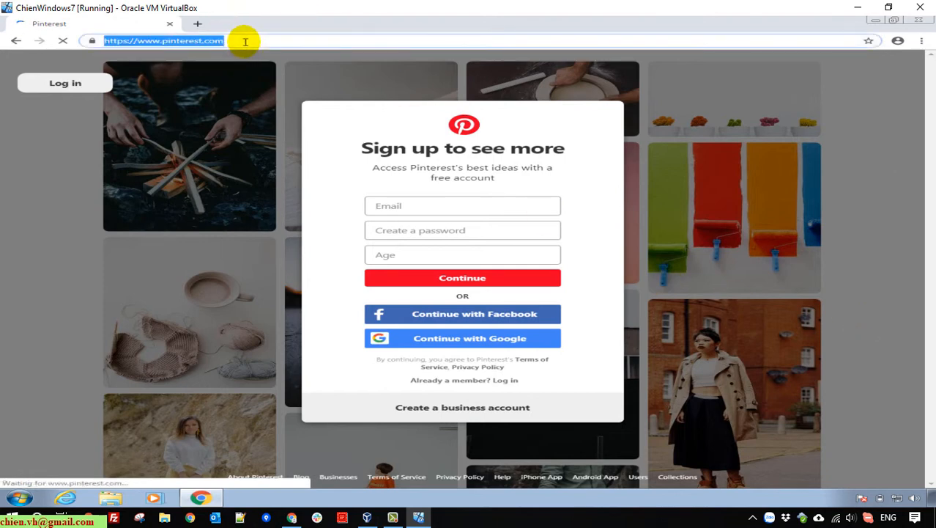
{"action": "type", "text": "google.com"}
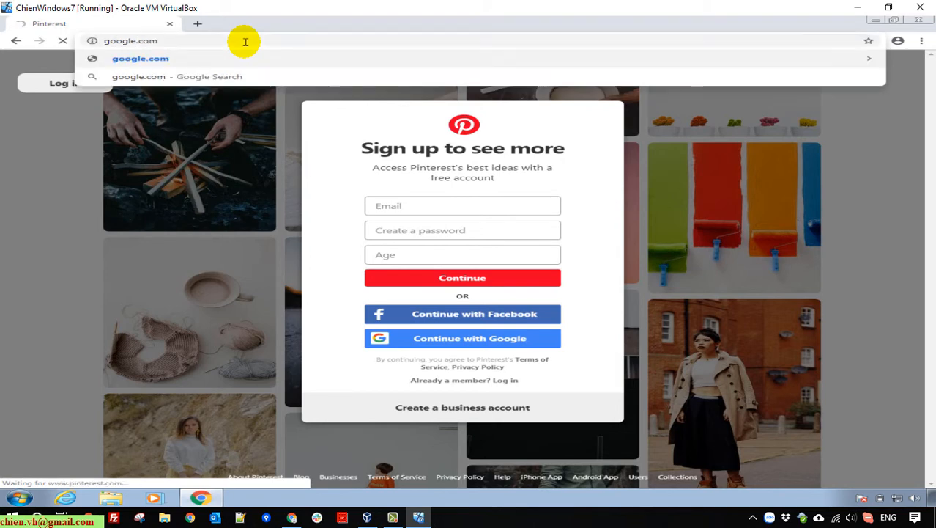
{"action": "key", "text": "Return"}
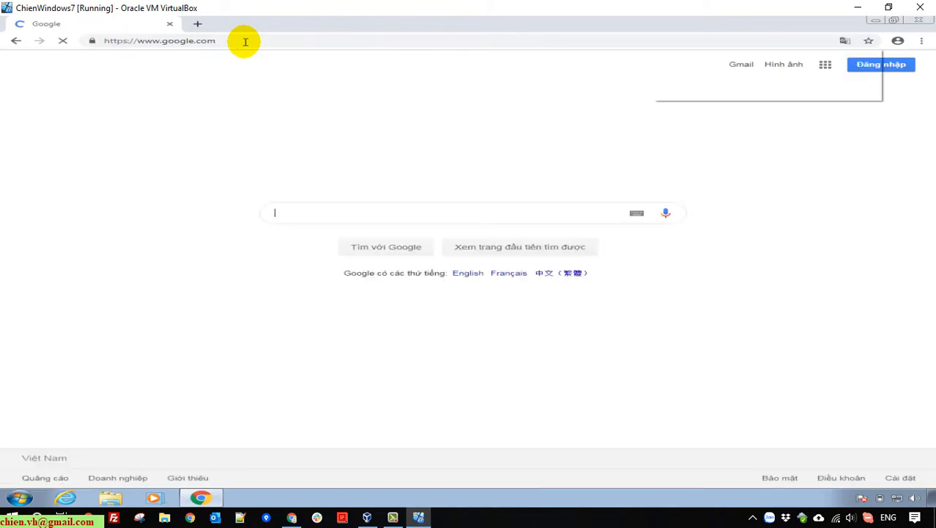
{"action": "left_click", "coordinate": [391, 77]}
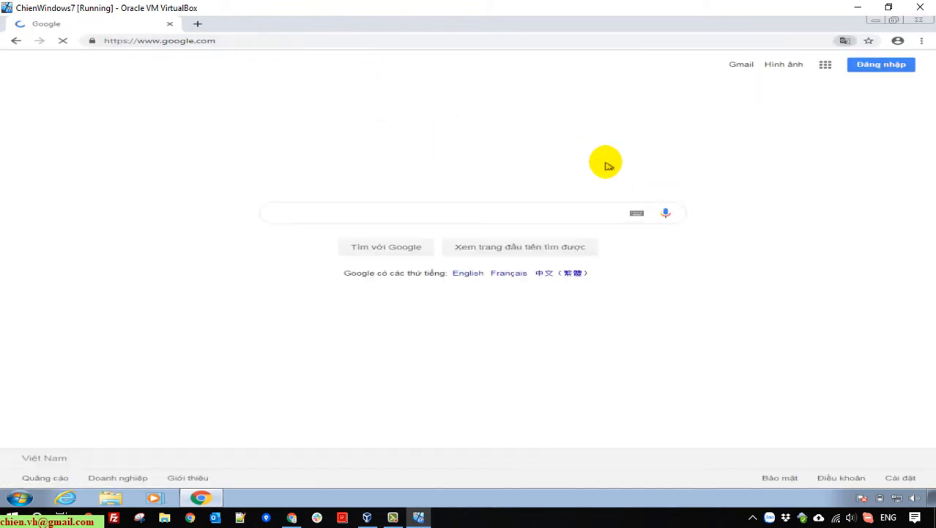
- Close Chrome and refresh the Windows 7 desktop
{"action": "left_click", "coordinate": [919, 19]}
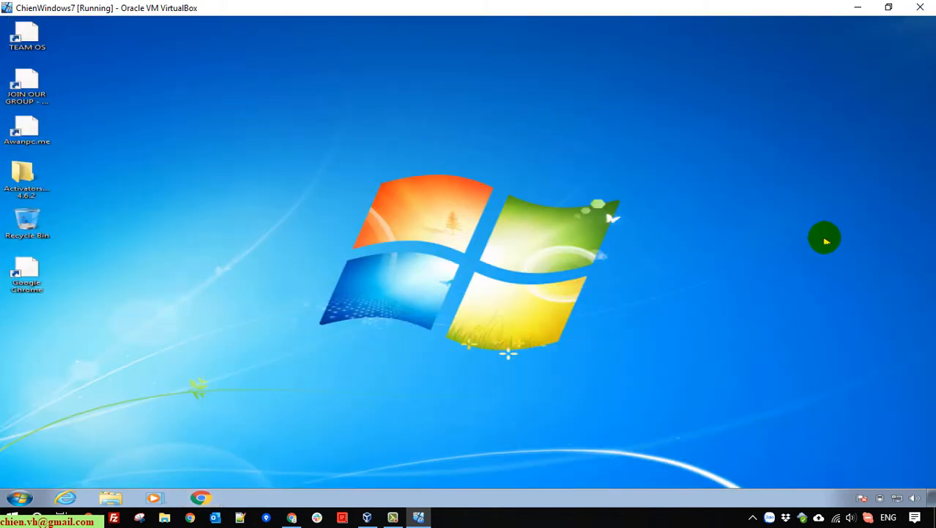
{"action": "right_click", "coordinate": [724, 214]}
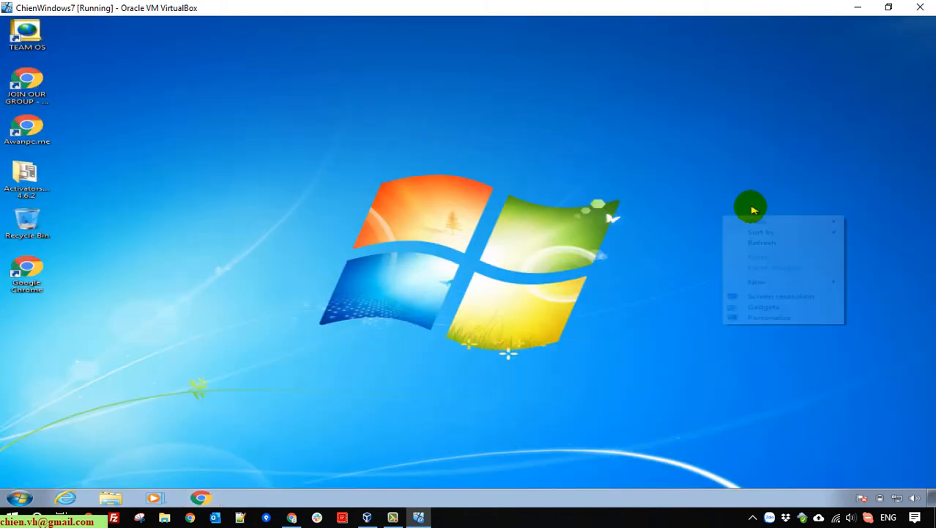
{"action": "left_click", "coordinate": [775, 243]}
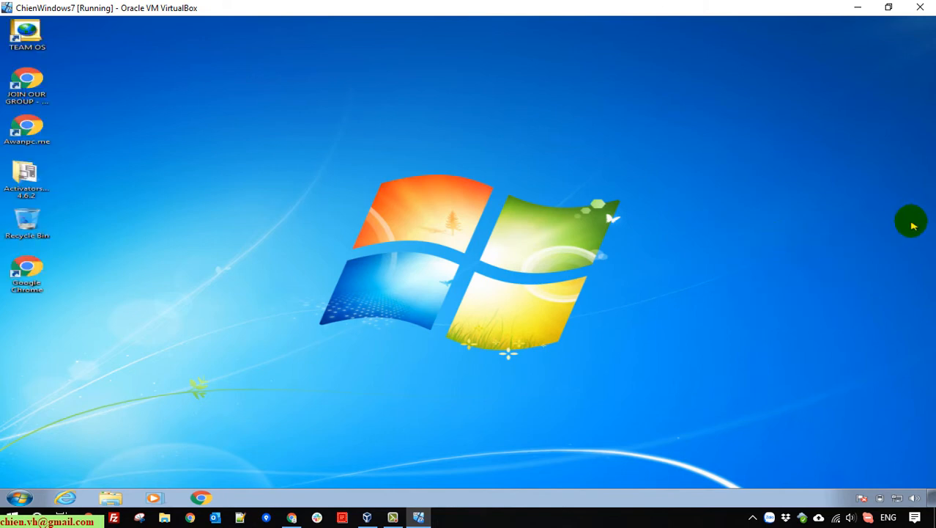